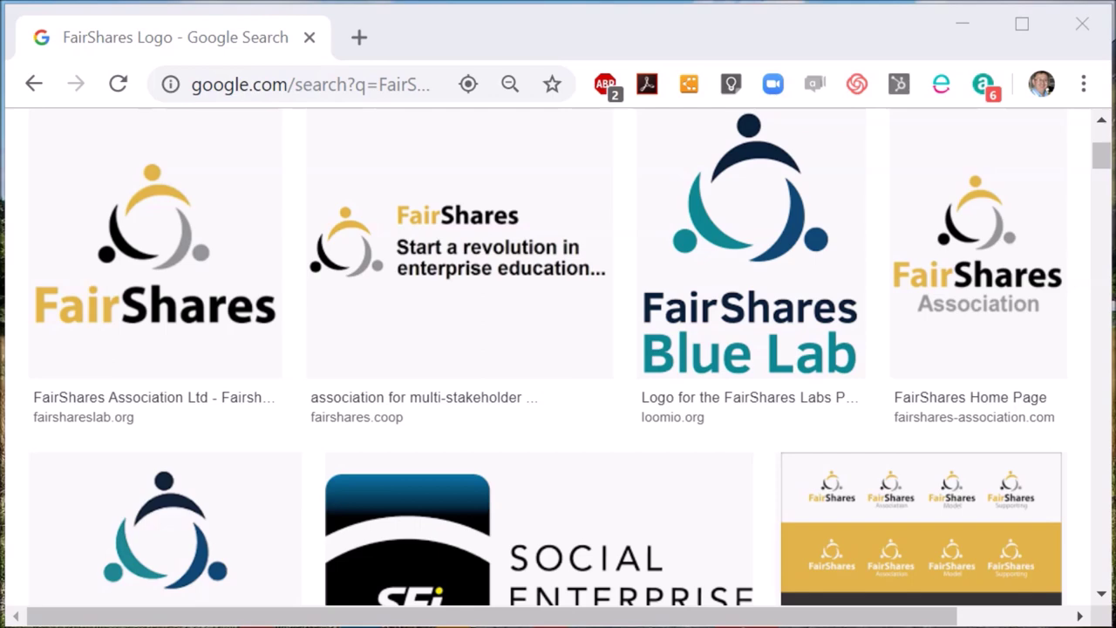
# Scroll back to the top of the FairShares Logo image results and select the address bar URL.
pyautogui.scroll(3, 1103, 131)
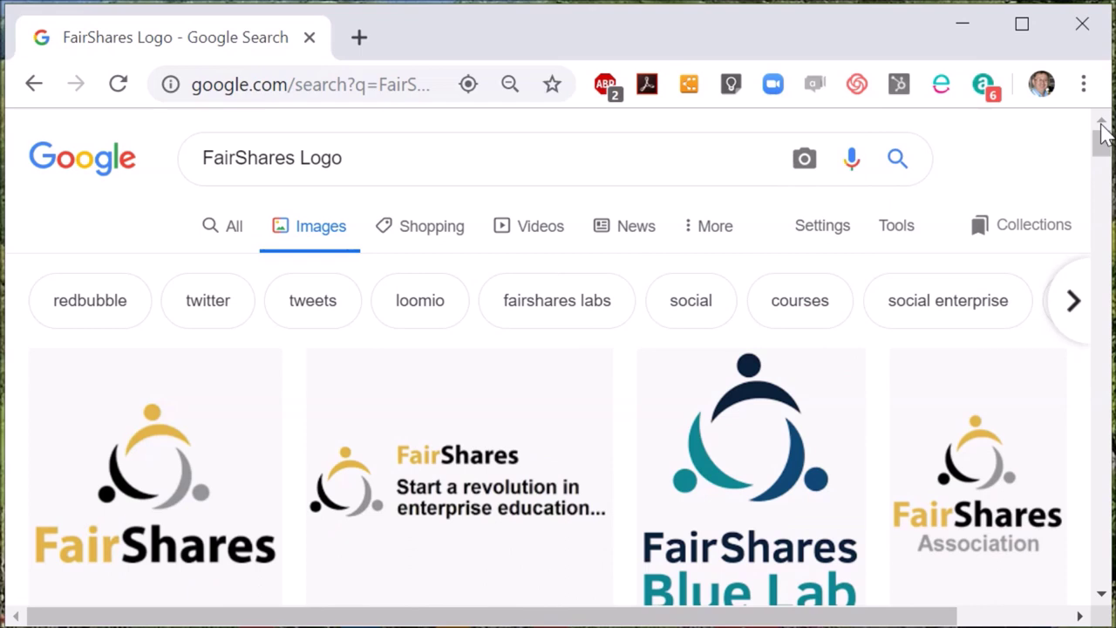
pyautogui.click(353, 87)
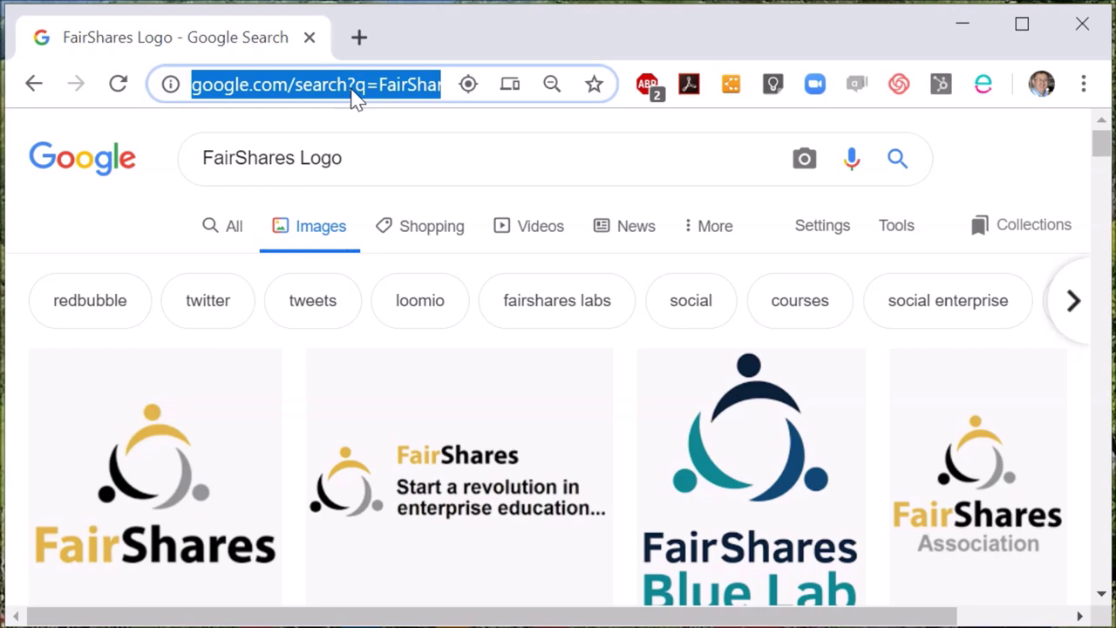
# Load fairshares.coop and dismiss the ebook download popup.
pyautogui.write('fairs')
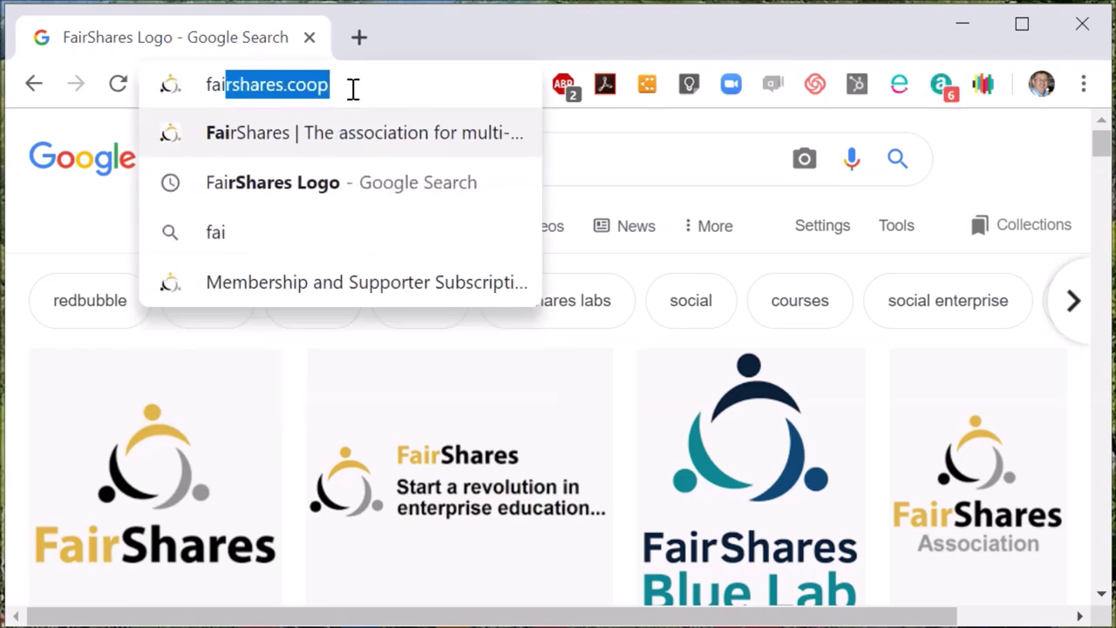
pyautogui.write('hares.coop')
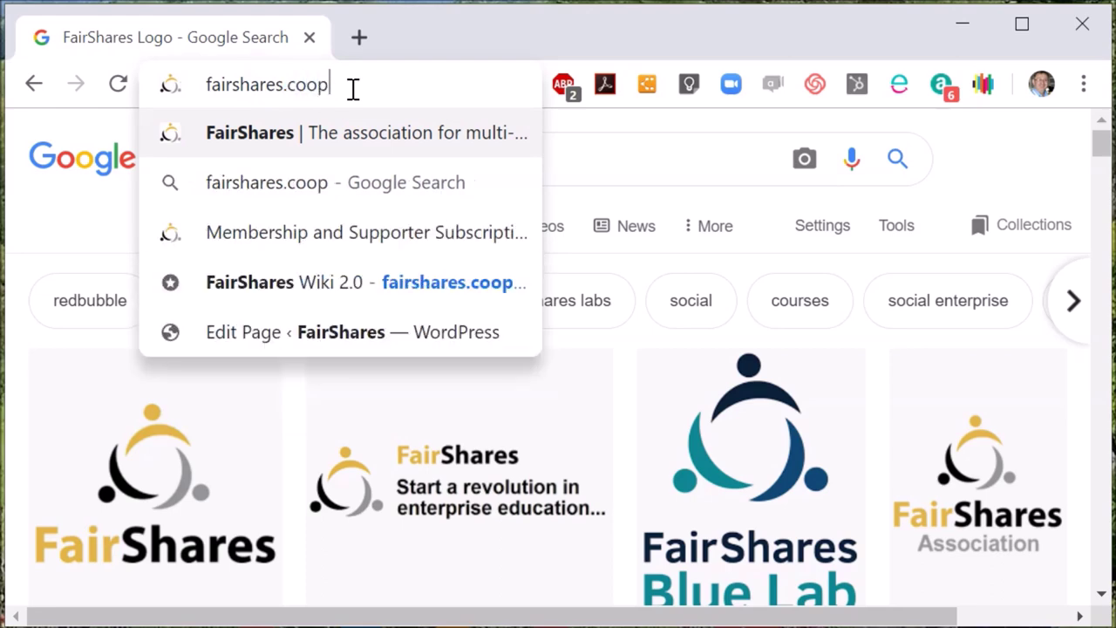
pyautogui.press('Return')
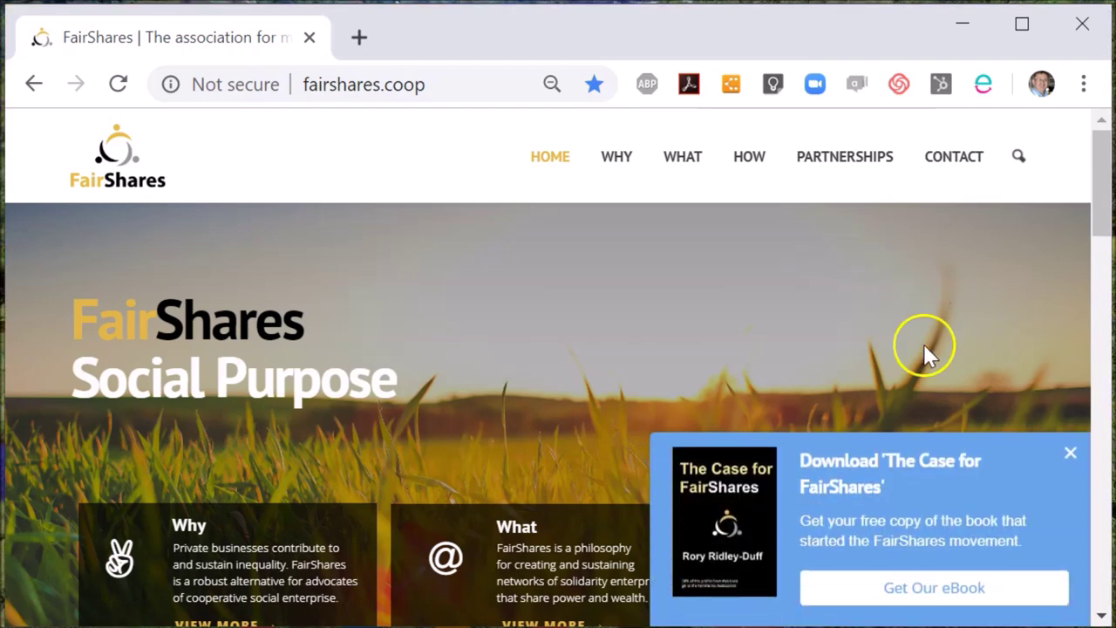
pyautogui.click(1068, 454)
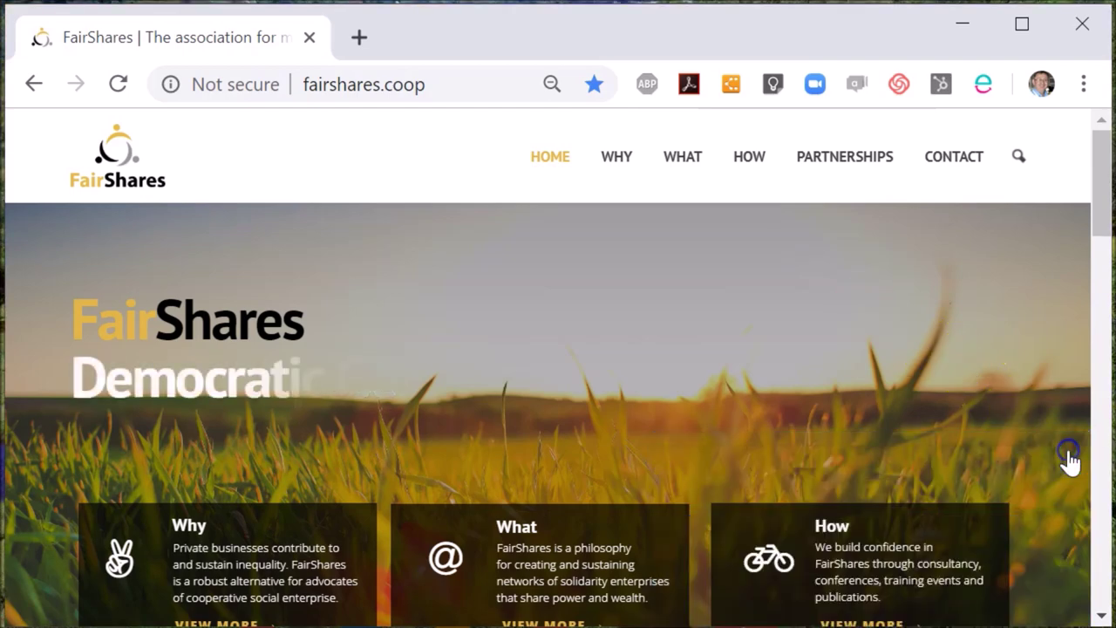
# Go to HOW > Membership and Supporter Subscriptions and open the linked subscriptions policy PDF.
pyautogui.click(748, 156)
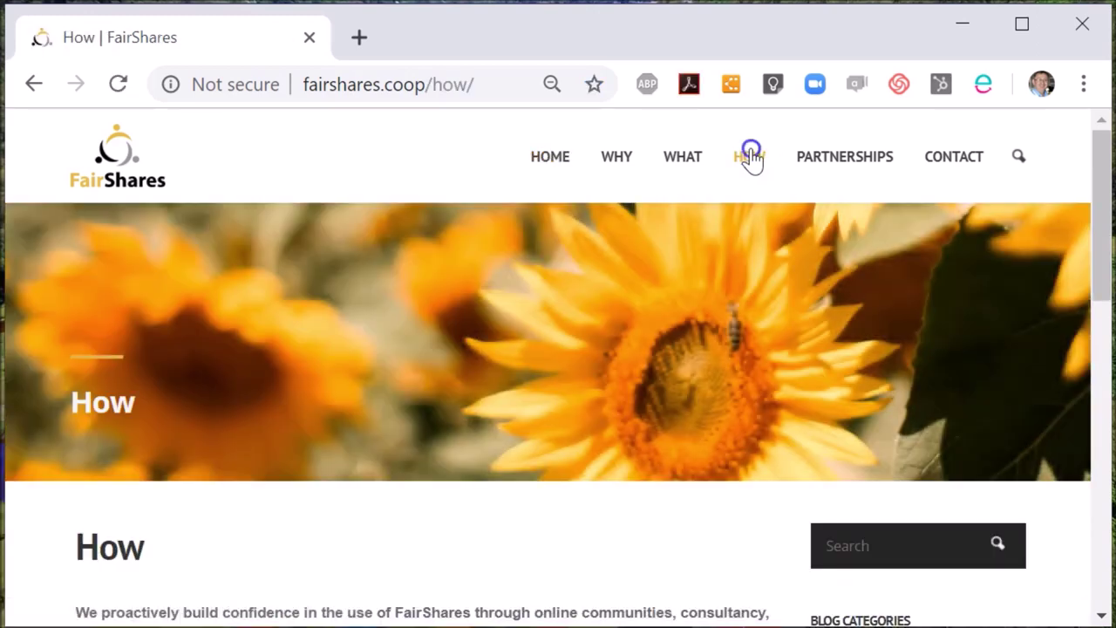
pyautogui.moveTo(752, 161)
pyautogui.click(756, 313)
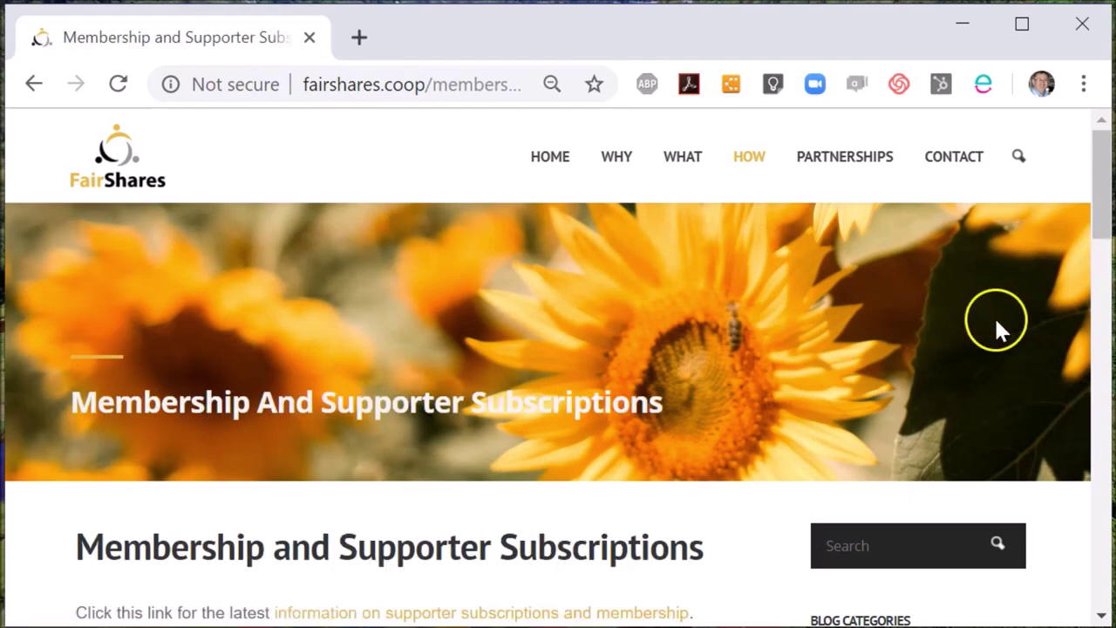
pyautogui.moveTo(1102, 200); pyautogui.dragTo(1099, 242)
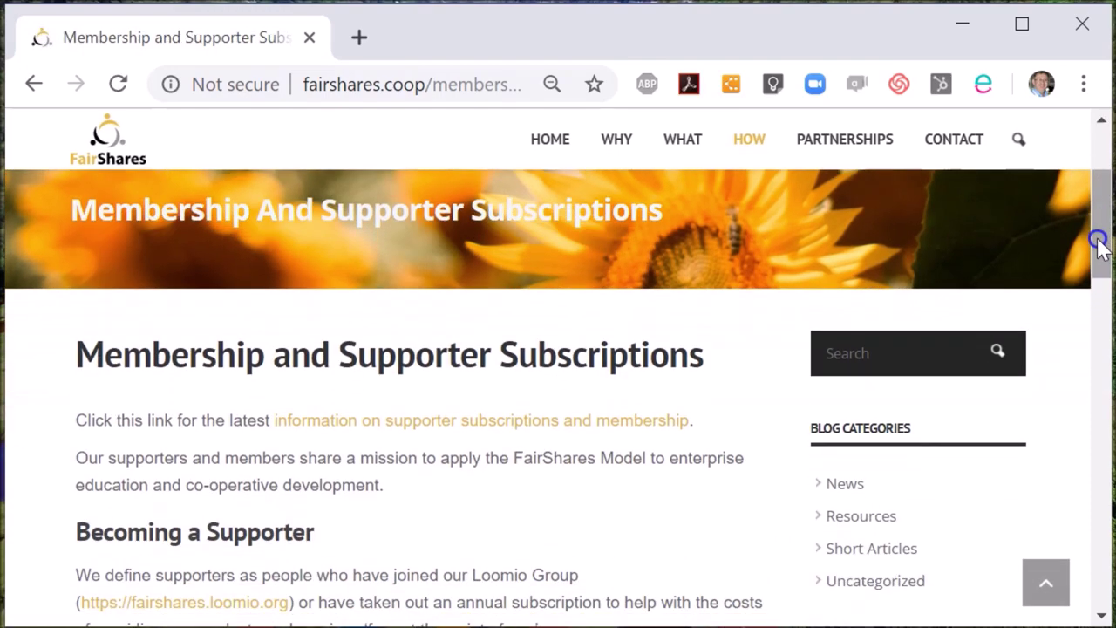
pyautogui.click(537, 425)
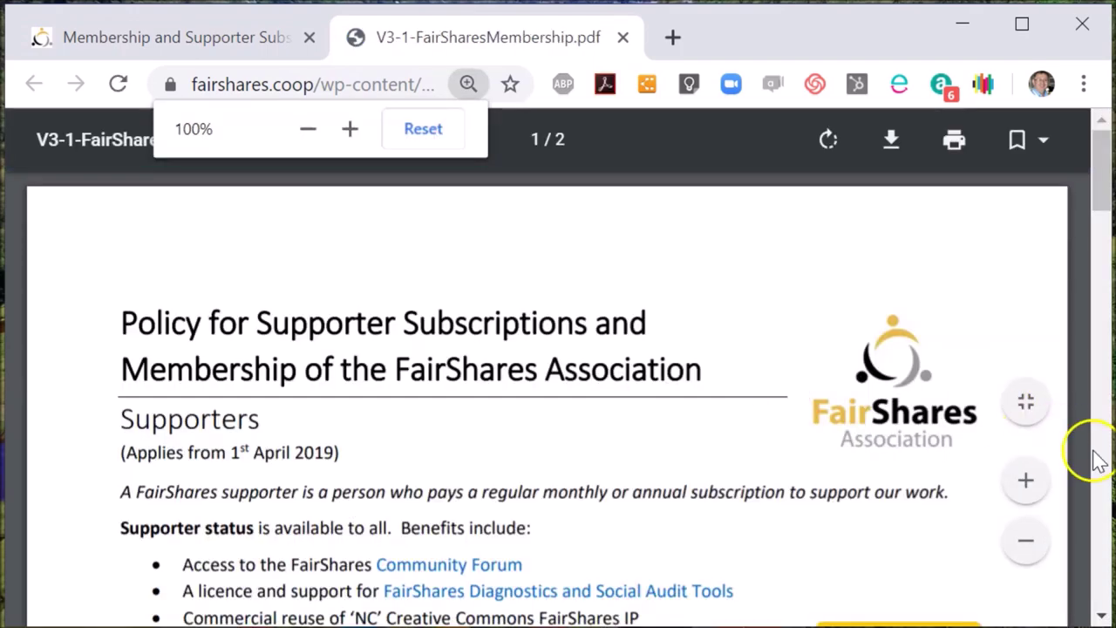
# Page through V3-1-FairSharesMembership.pdf to the accepted contributions list, then close the PDF tab.
pyautogui.click(1095, 456)
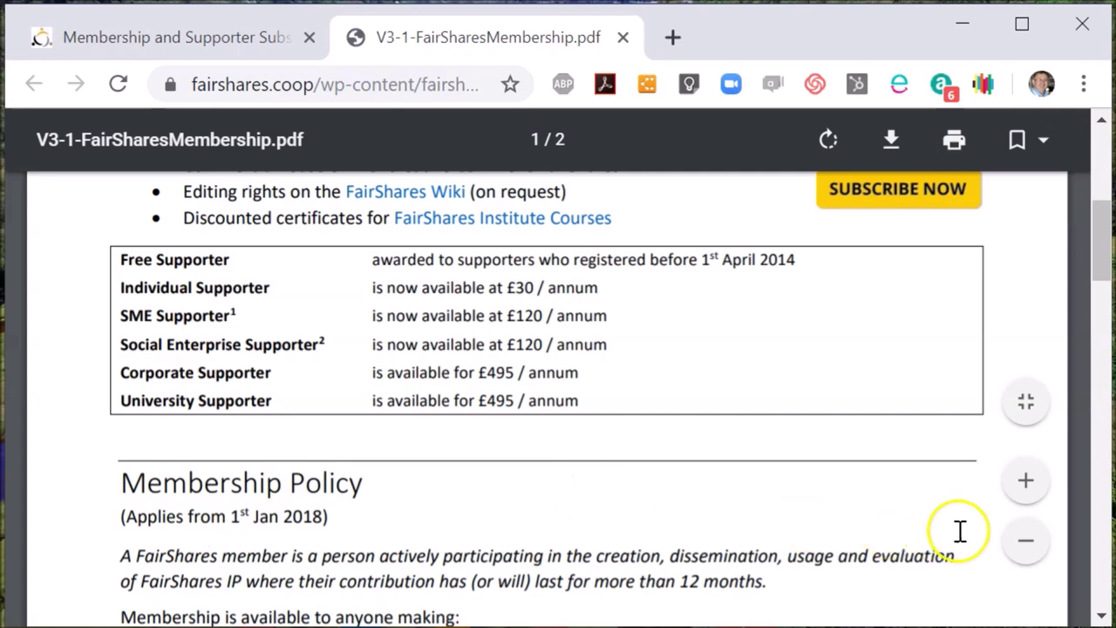
pyautogui.click(1103, 567)
pyautogui.click(1103, 567)
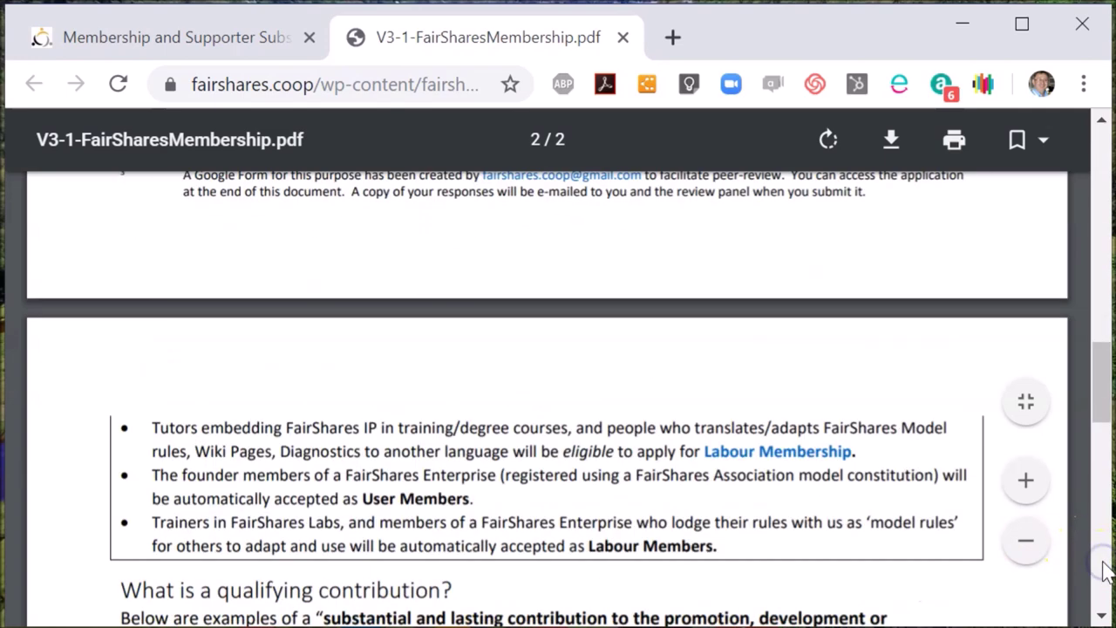
pyautogui.click(1103, 568)
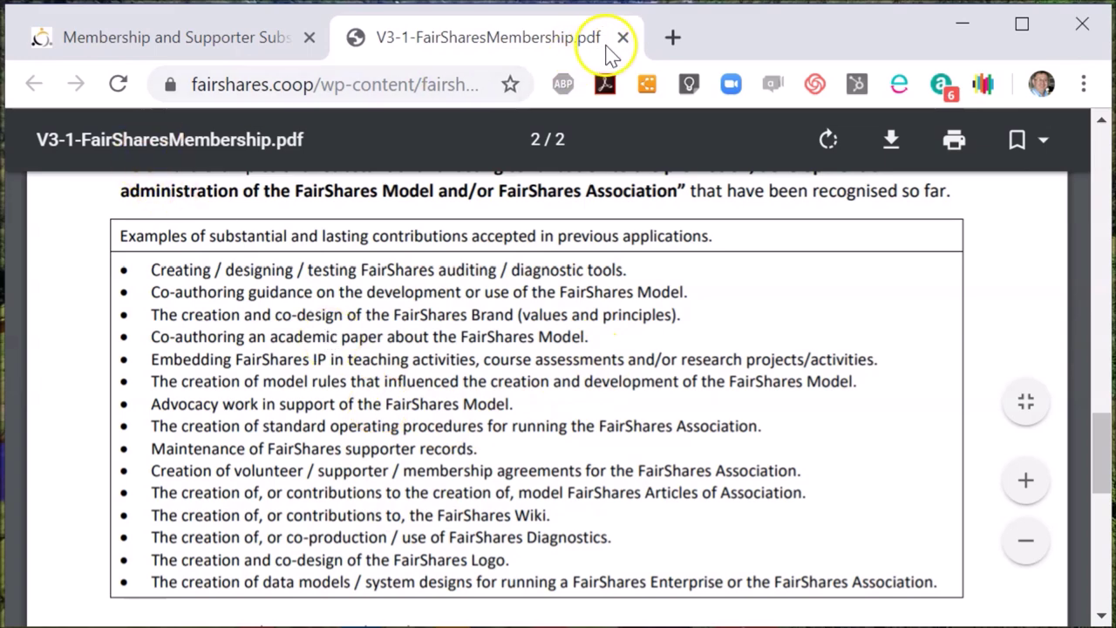
pyautogui.click(624, 37)
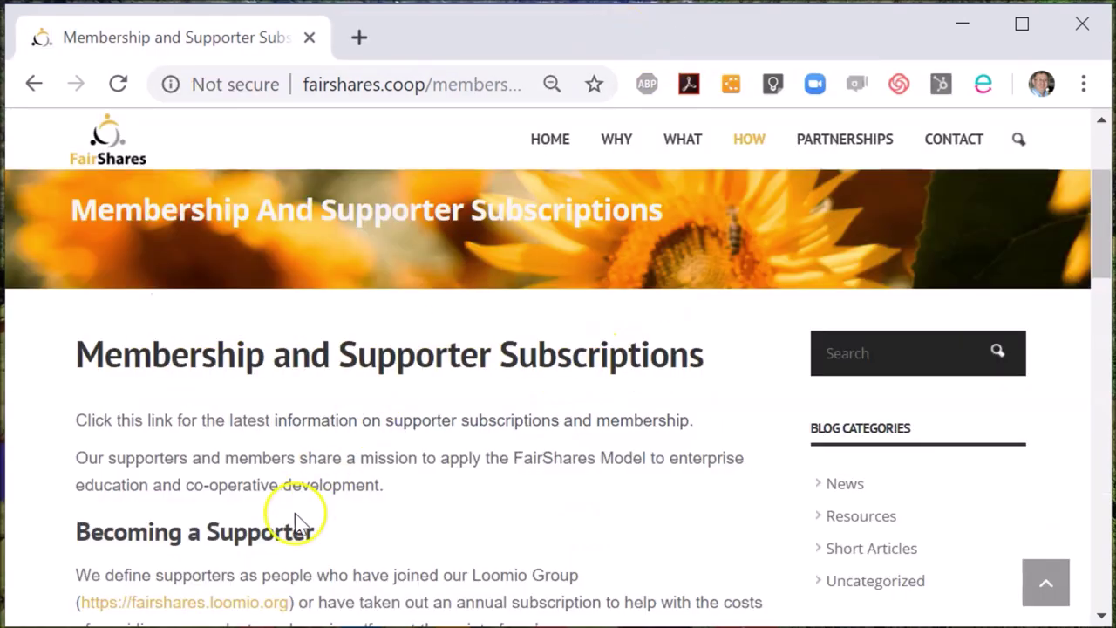
pyautogui.click(239, 608)
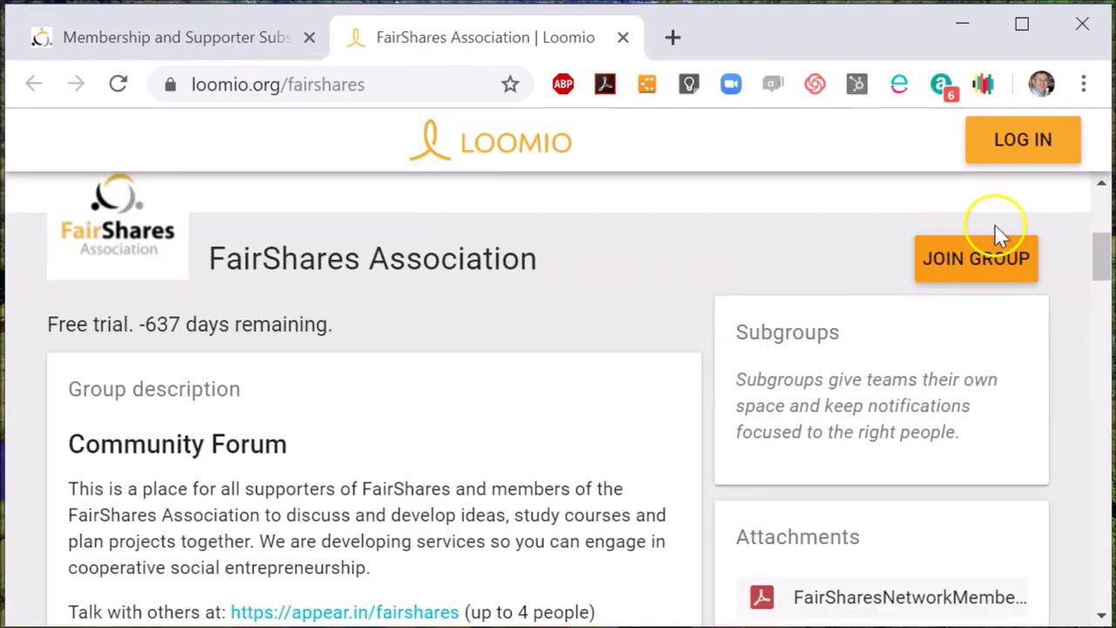
pyautogui.click(623, 38)
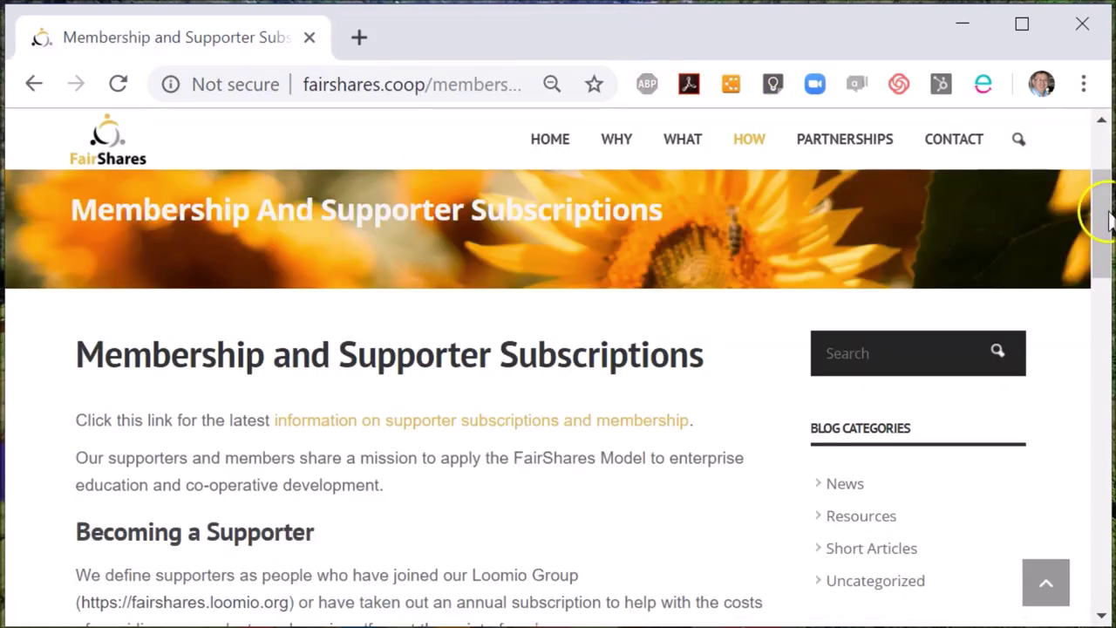
# Scroll to Annual Subscriptions and review the dropdown, keeping Individual: £30.00 GBP yearly selected.
pyautogui.moveTo(1102, 219); pyautogui.dragTo(1098, 294)
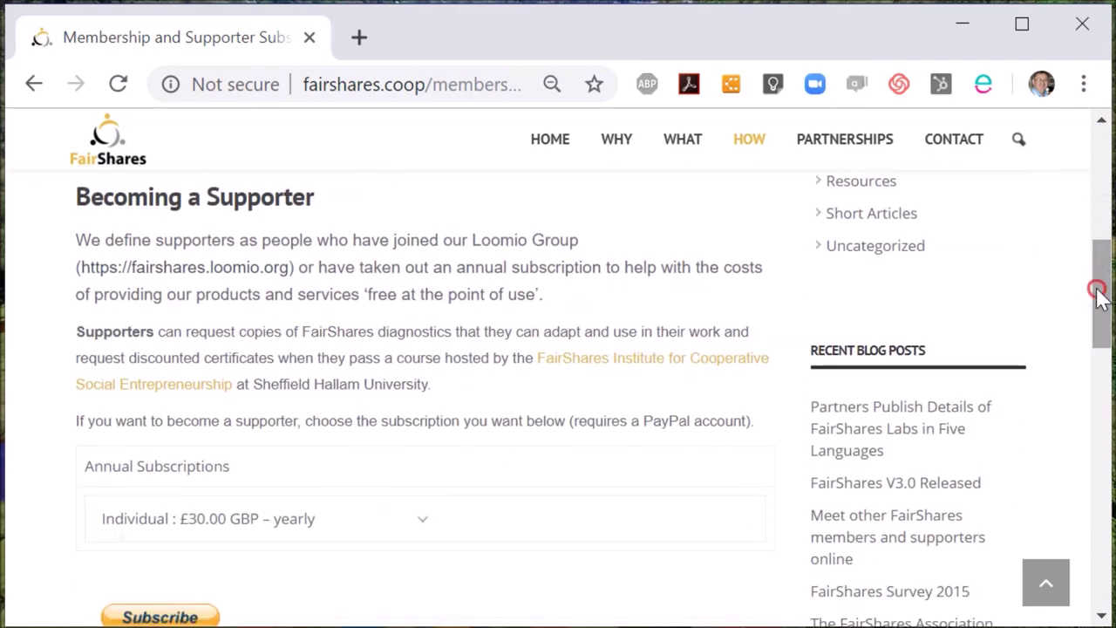
pyautogui.rightClick(1100, 321)
pyautogui.click(1099, 316)
pyautogui.moveTo(1099, 313); pyautogui.dragTo(1098, 353)
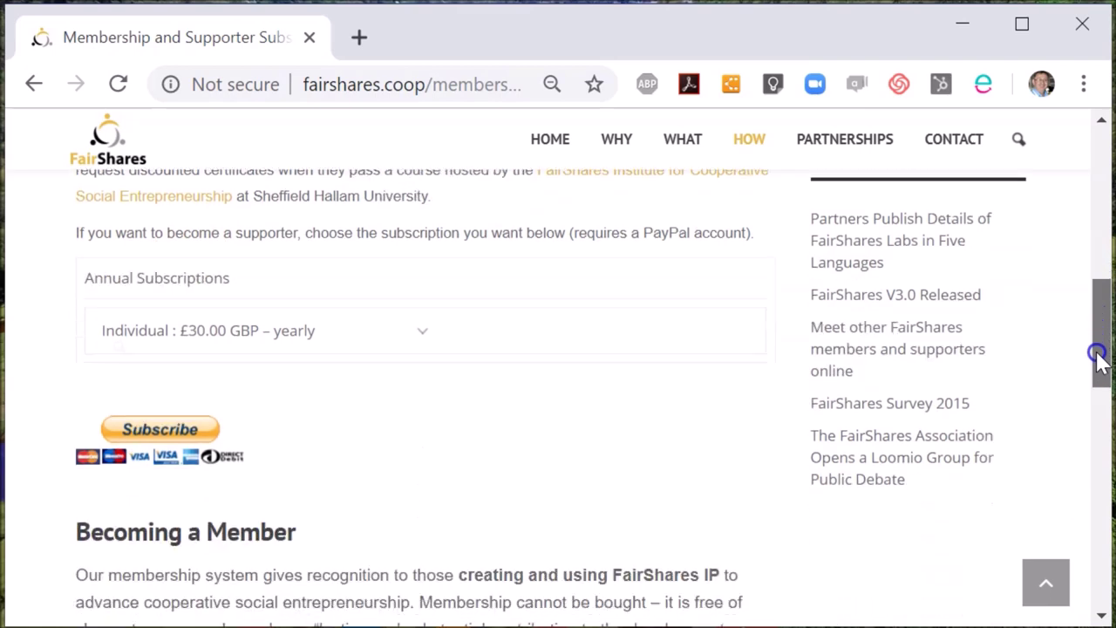
pyautogui.click(422, 332)
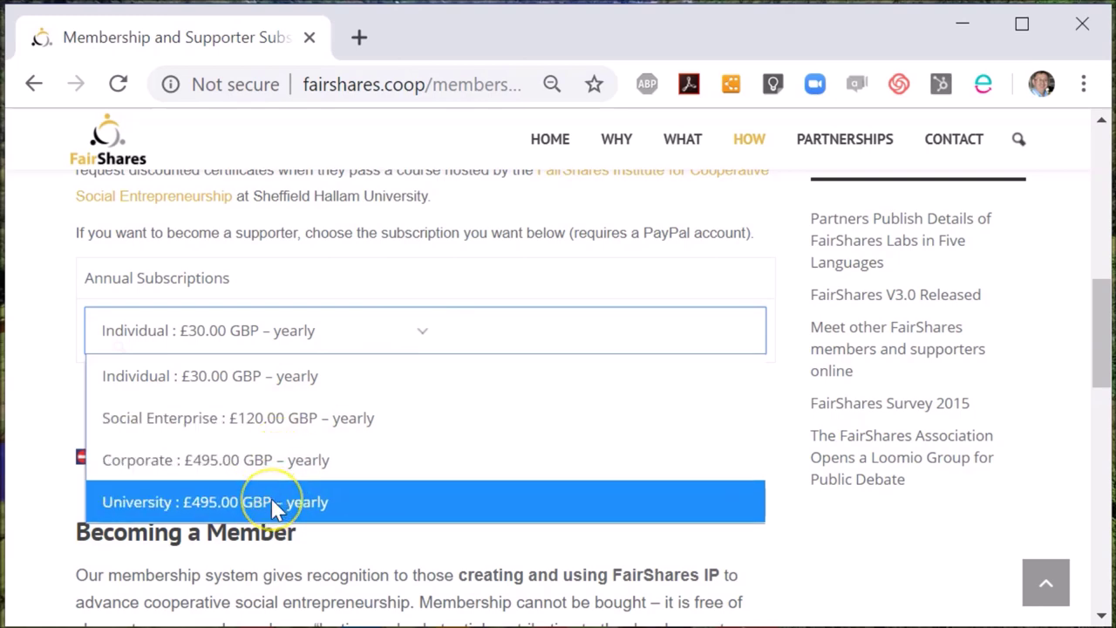
pyautogui.click(422, 332)
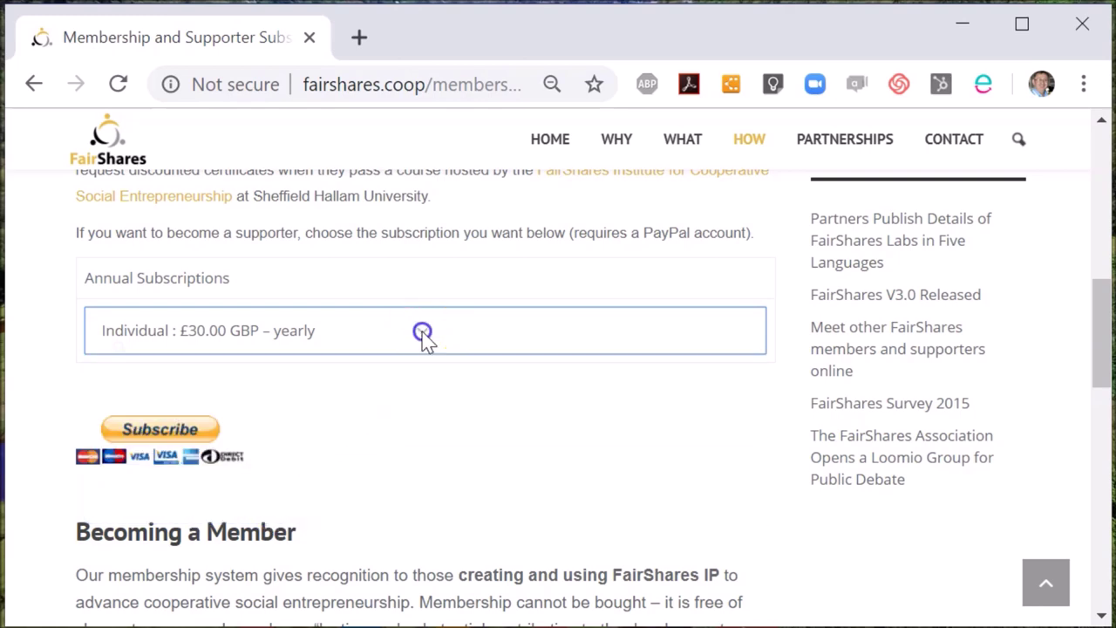
# Start the Individual subscription checkout, back out of PayPal, and scroll to the Becoming a Member conditions.
pyautogui.click(165, 430)
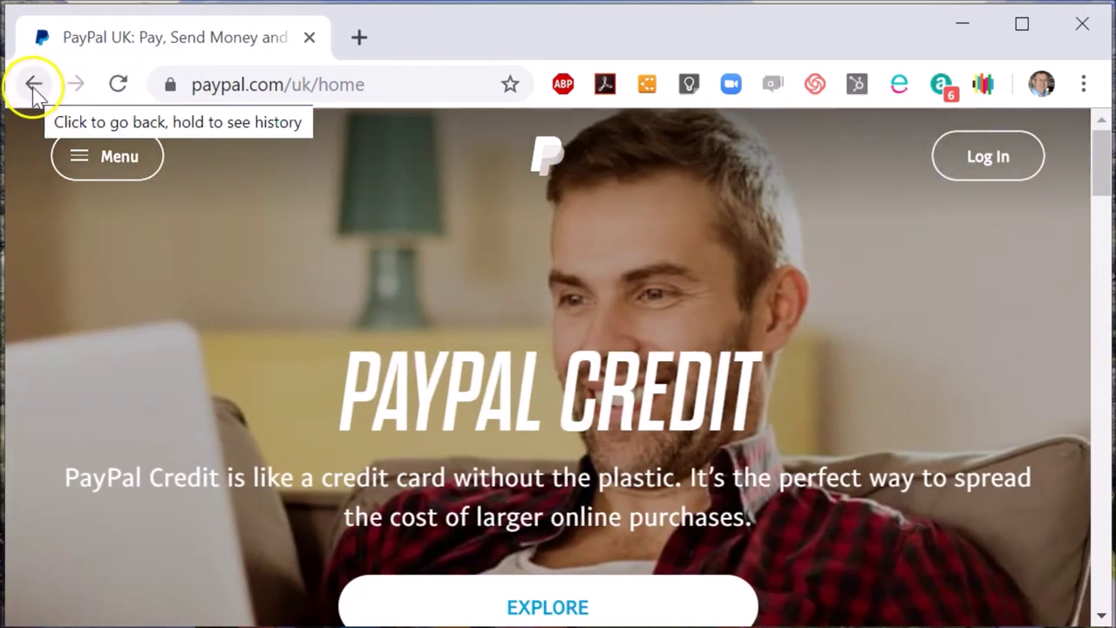
pyautogui.click(34, 84)
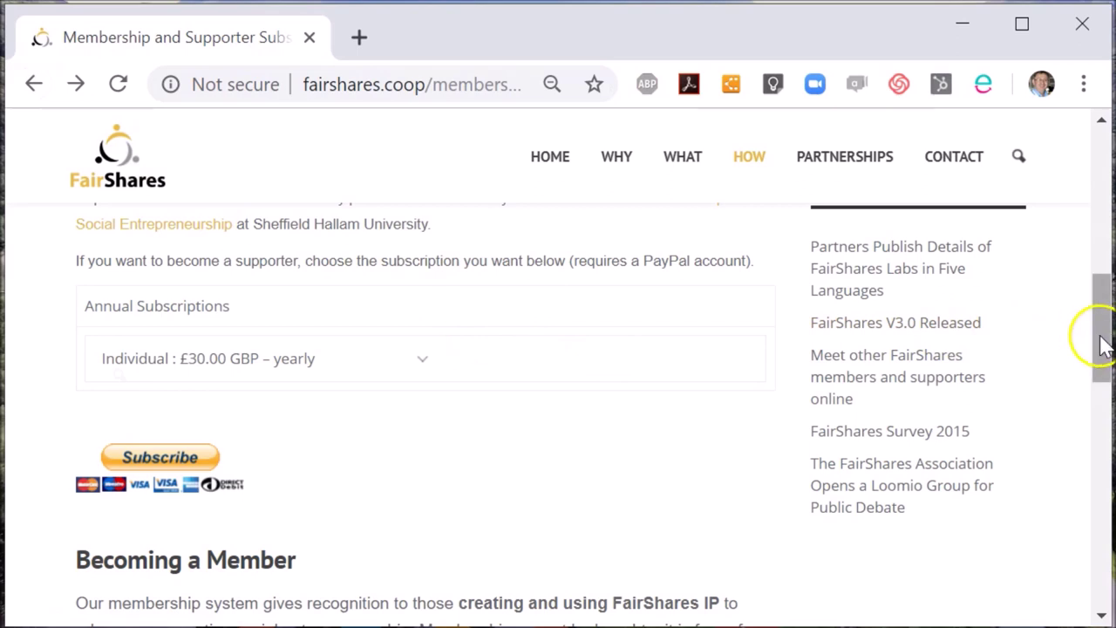
pyautogui.moveTo(1102, 344); pyautogui.dragTo(1098, 366)
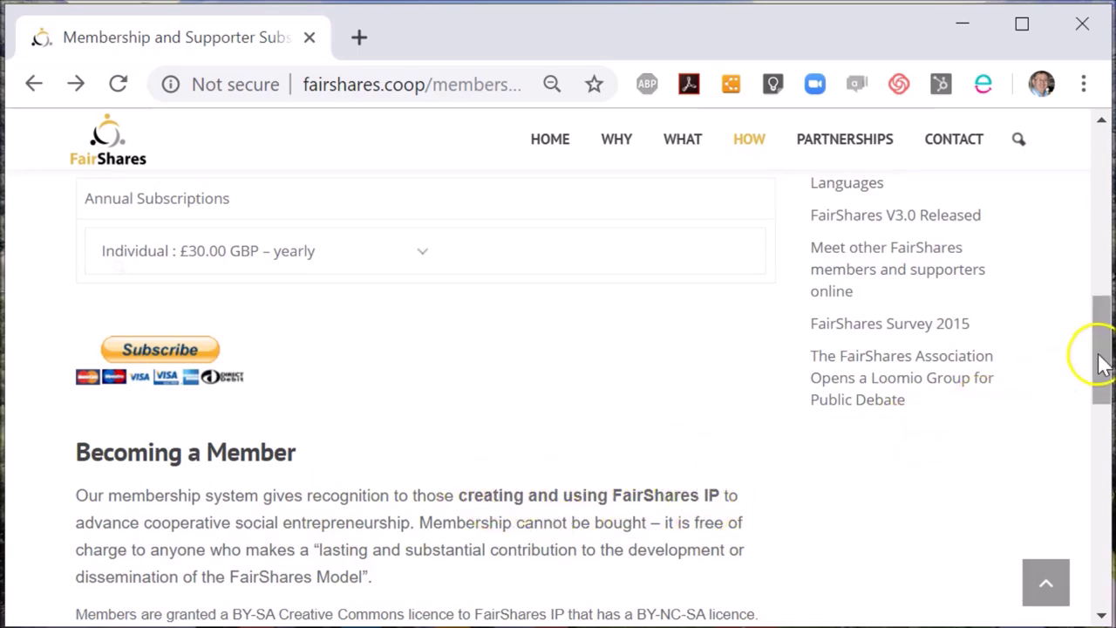
pyautogui.moveTo(1100, 364); pyautogui.dragTo(1086, 454)
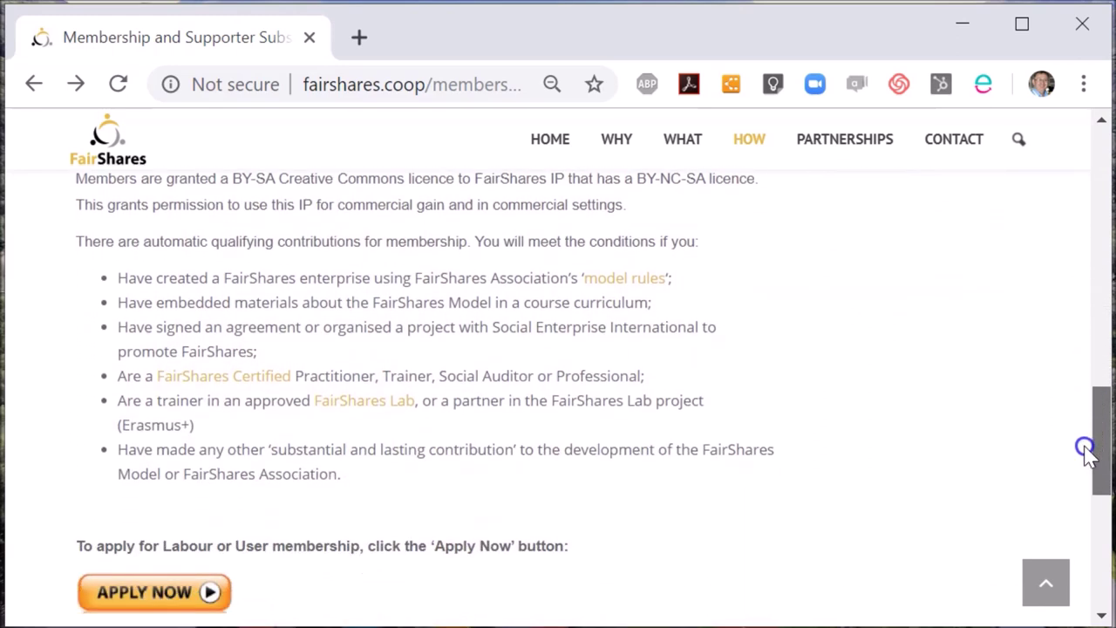
# Open the Apply Now application form and type the applicant's e-mail address into Email address.
pyautogui.click(144, 592)
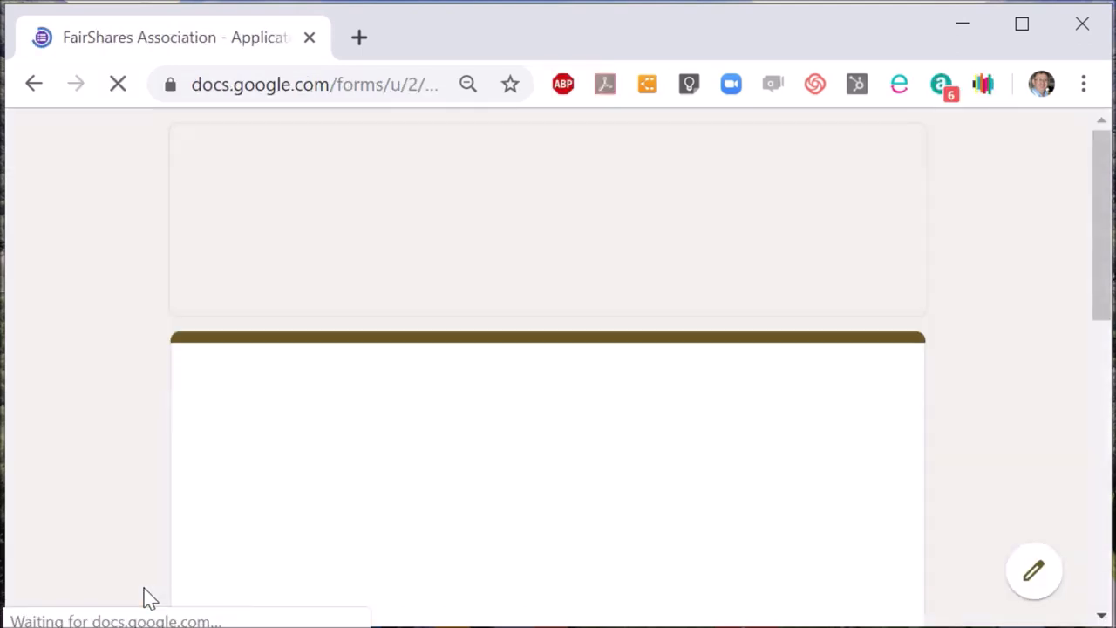
pyautogui.moveTo(1100, 305); pyautogui.dragTo(1093, 449)
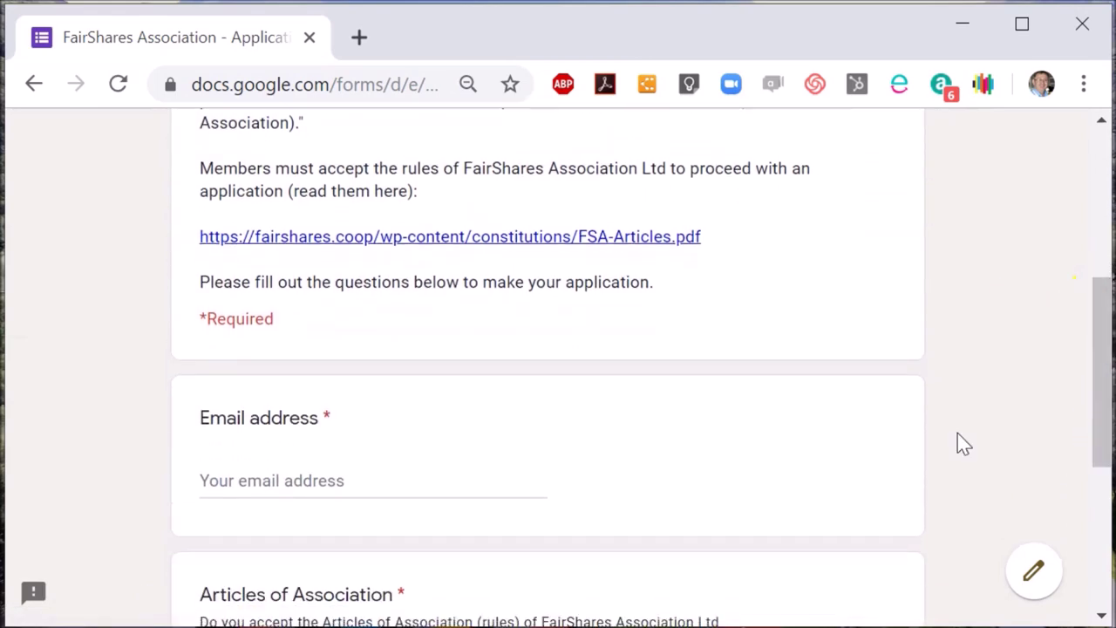
pyautogui.click(452, 480)
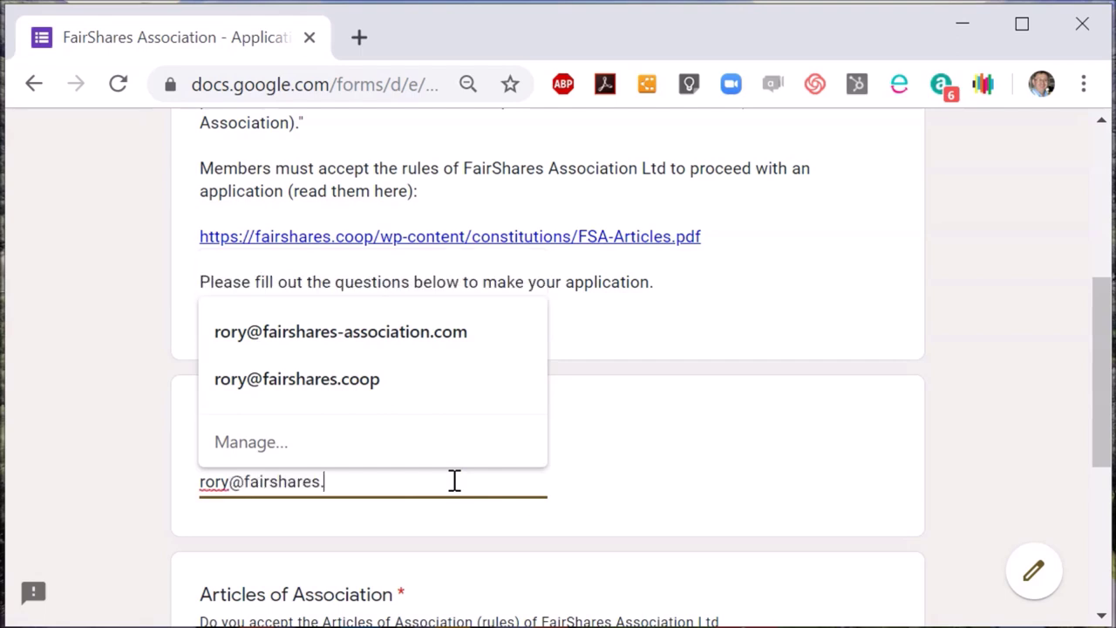
# Accept the autofilled e-mail address, scroll back up, and open the FairShares Articles PDF.
pyautogui.press('Tab')
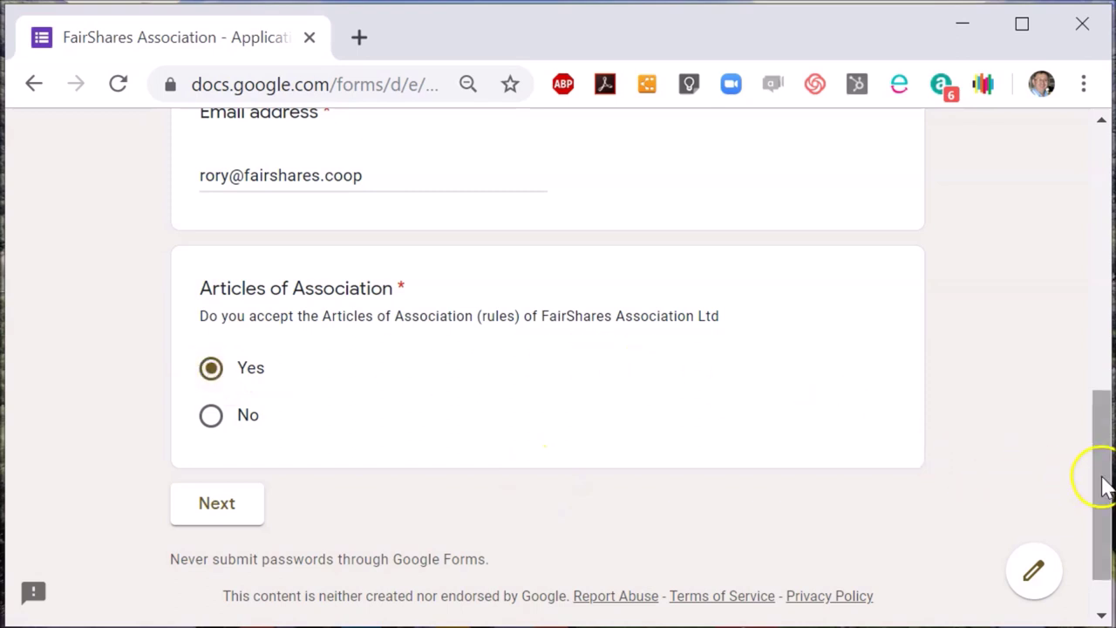
pyautogui.moveTo(1103, 488); pyautogui.dragTo(1104, 391)
pyautogui.click(629, 186)
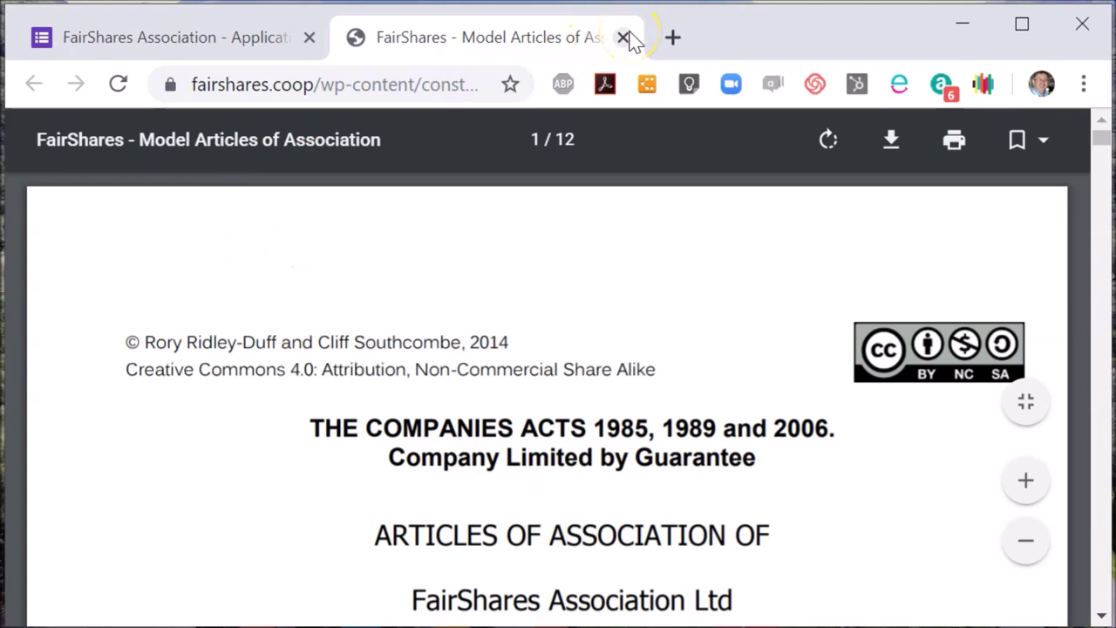
pyautogui.click(624, 37)
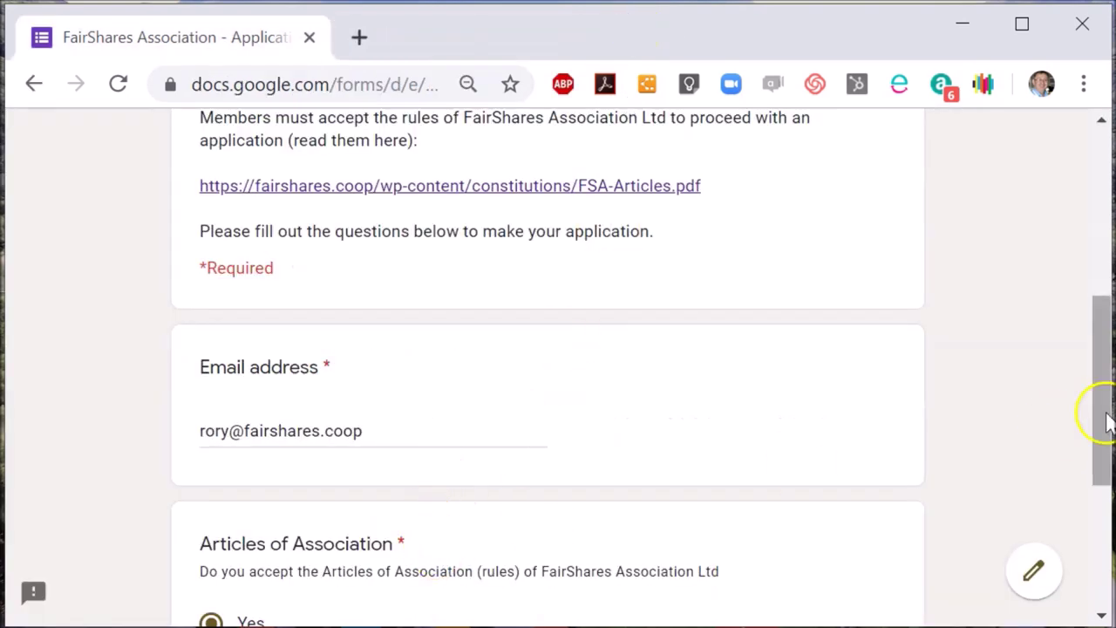
# Move on to the next page of the membership application.
pyautogui.scroll(-1, 1101, 427)
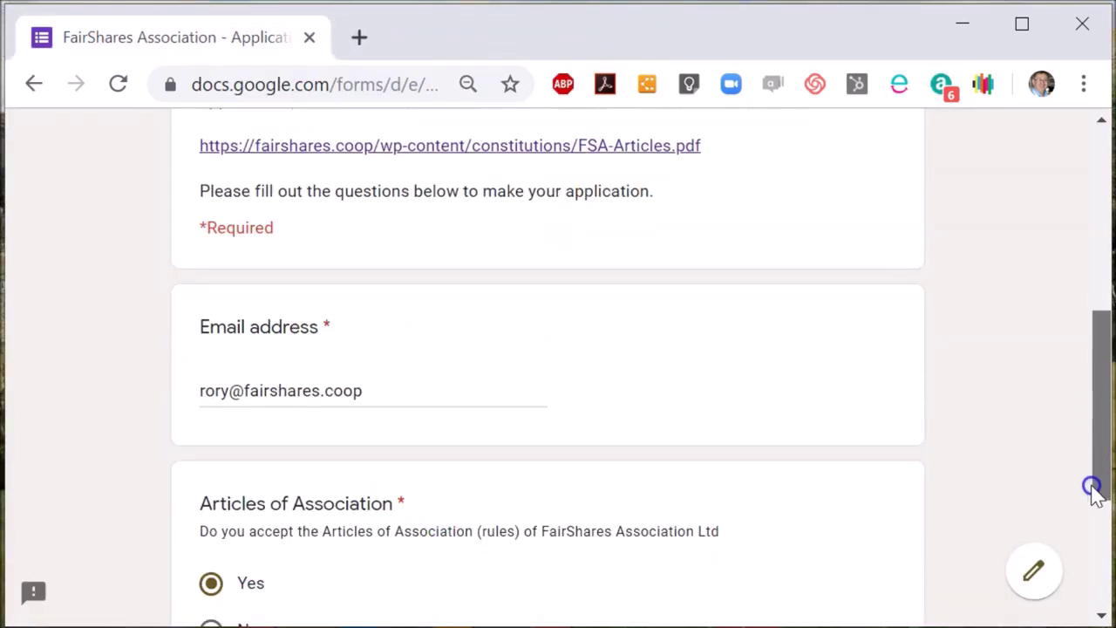
pyautogui.click(1094, 492)
pyautogui.click(209, 549)
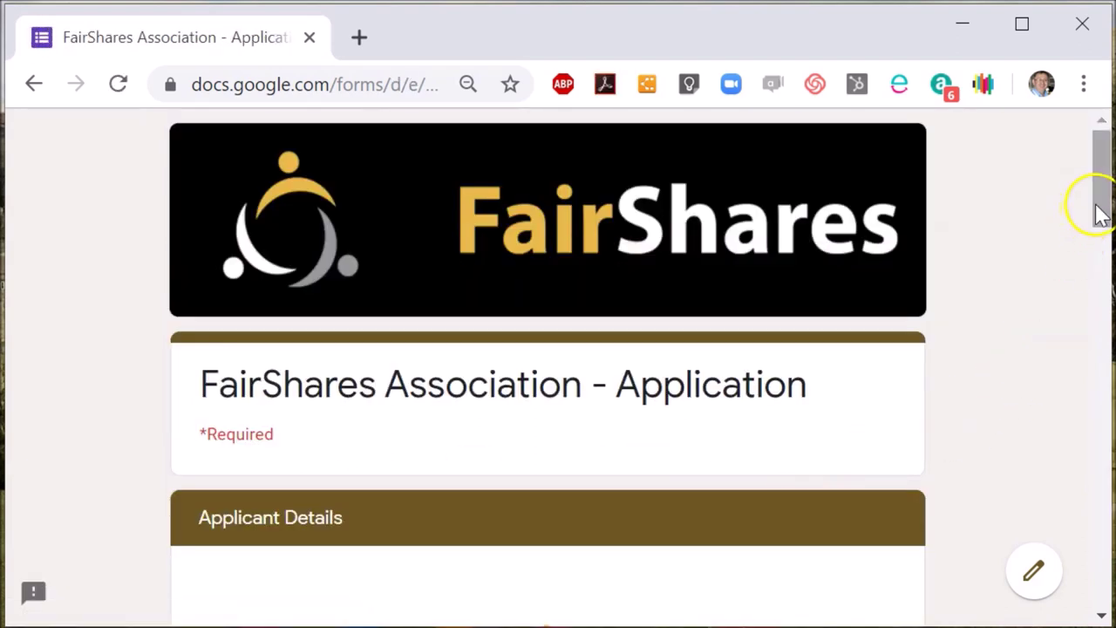
pyautogui.moveTo(1100, 214); pyautogui.dragTo(1097, 327)
# Enter test Member Name and Contact Name answers and type 'Add' into Member Address.
pyautogui.click(371, 321)
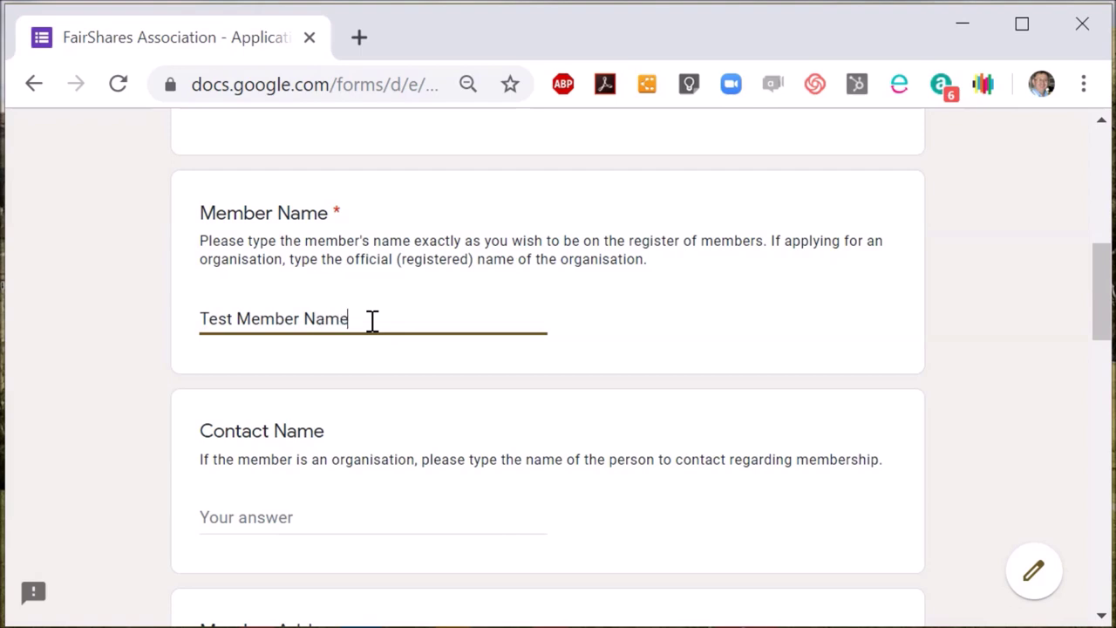
pyautogui.click(306, 514)
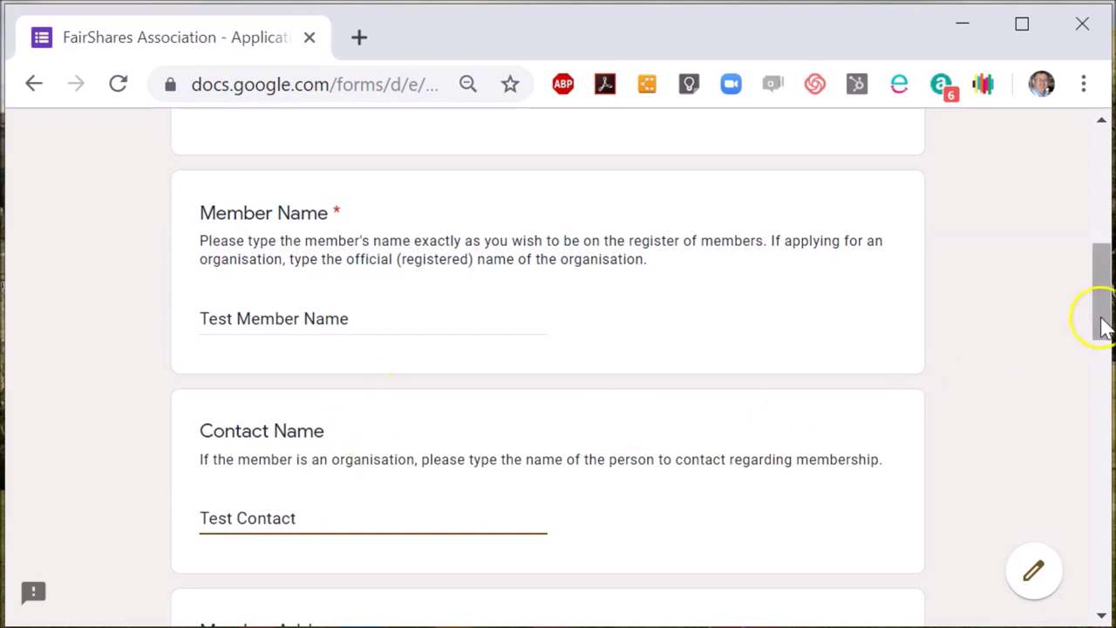
pyautogui.moveTo(1101, 318); pyautogui.dragTo(1101, 385)
pyautogui.click(419, 403)
pyautogui.write('Address is required.')
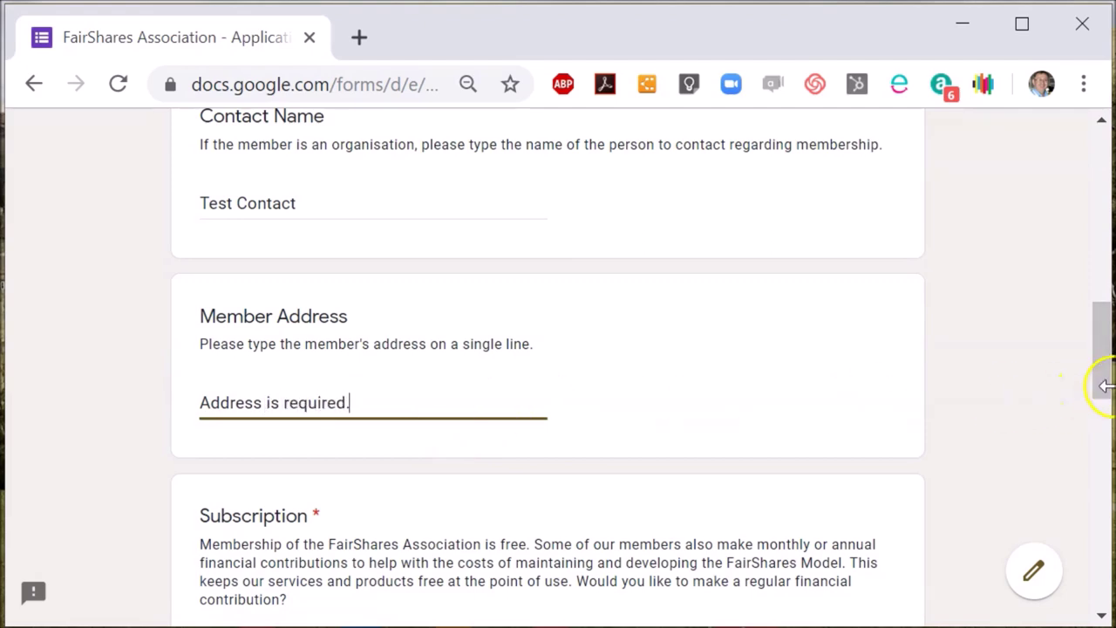
pyautogui.moveTo(1100, 388); pyautogui.dragTo(1101, 456)
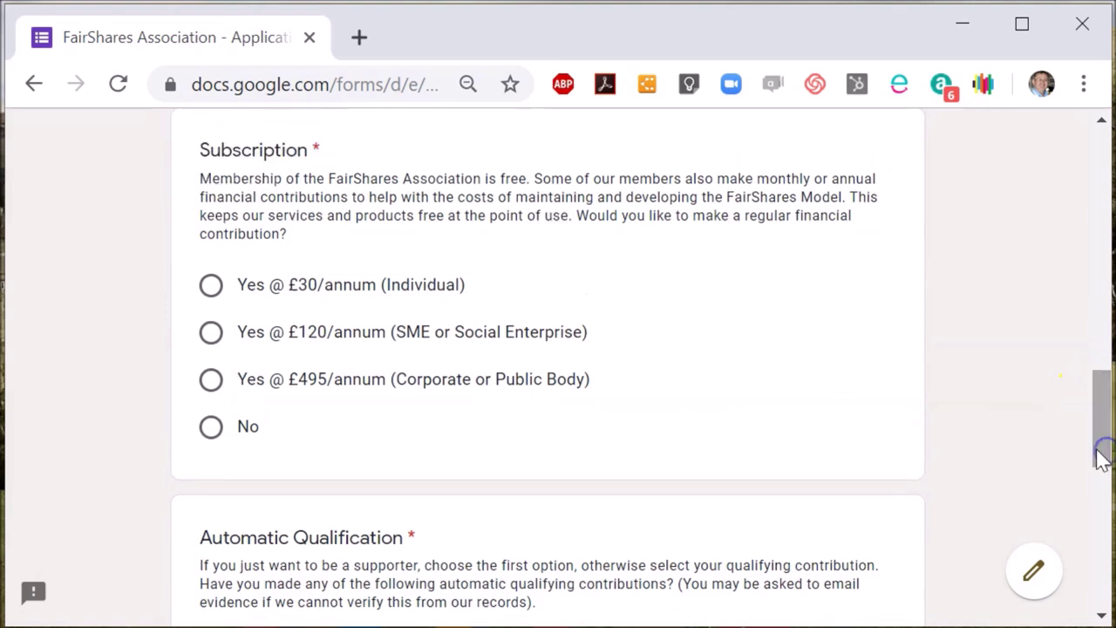
# Answer No to the Subscription question after trying the £30/annum individual option.
pyautogui.click(211, 293)
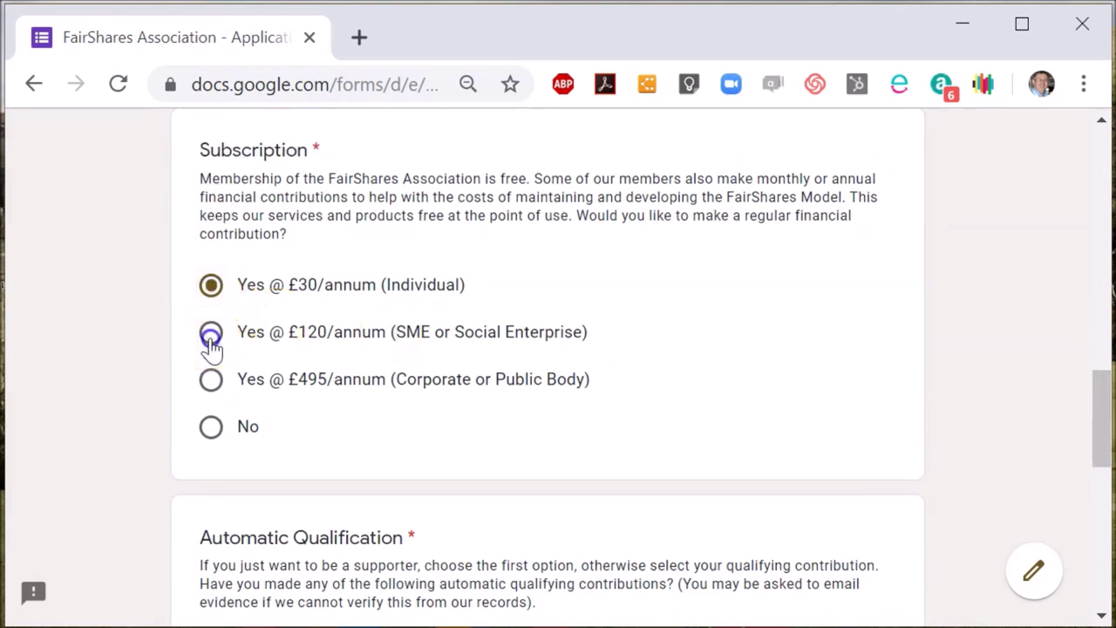
pyautogui.click(210, 384)
pyautogui.click(210, 426)
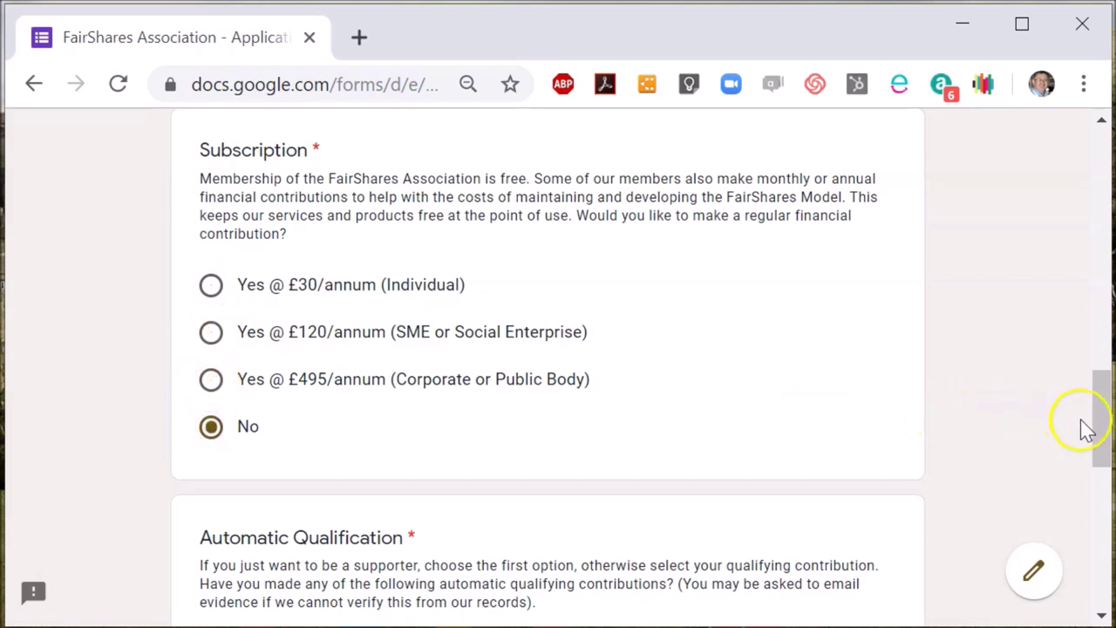
# Choose the model rules template Automatic Qualification option and continue to Qualifying Contributions.
pyautogui.moveTo(1103, 436); pyautogui.dragTo(1098, 518)
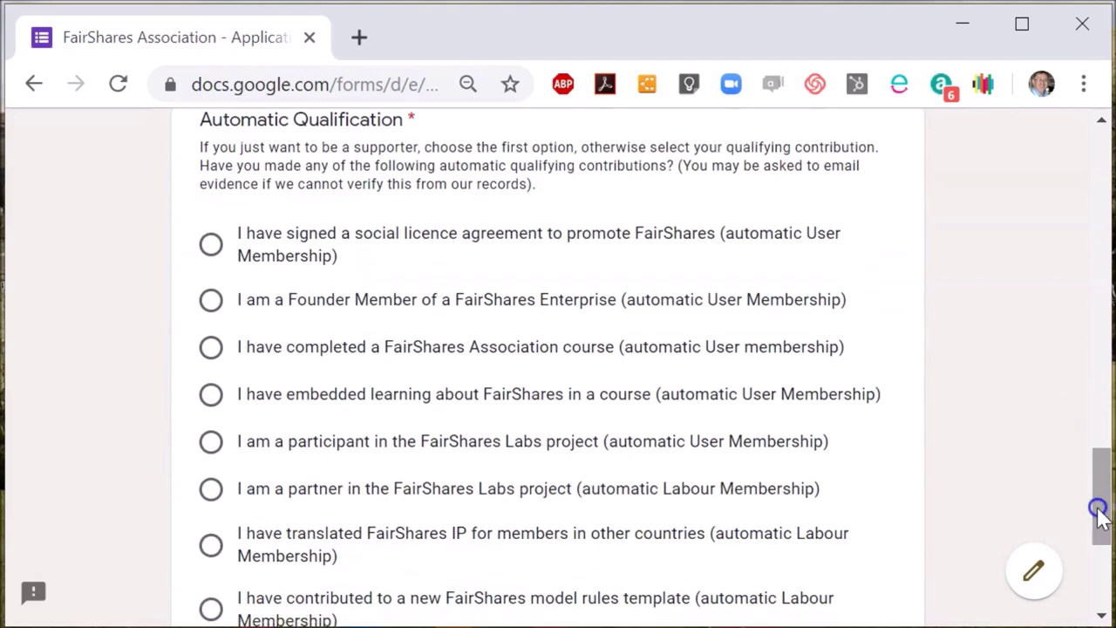
pyautogui.click(212, 247)
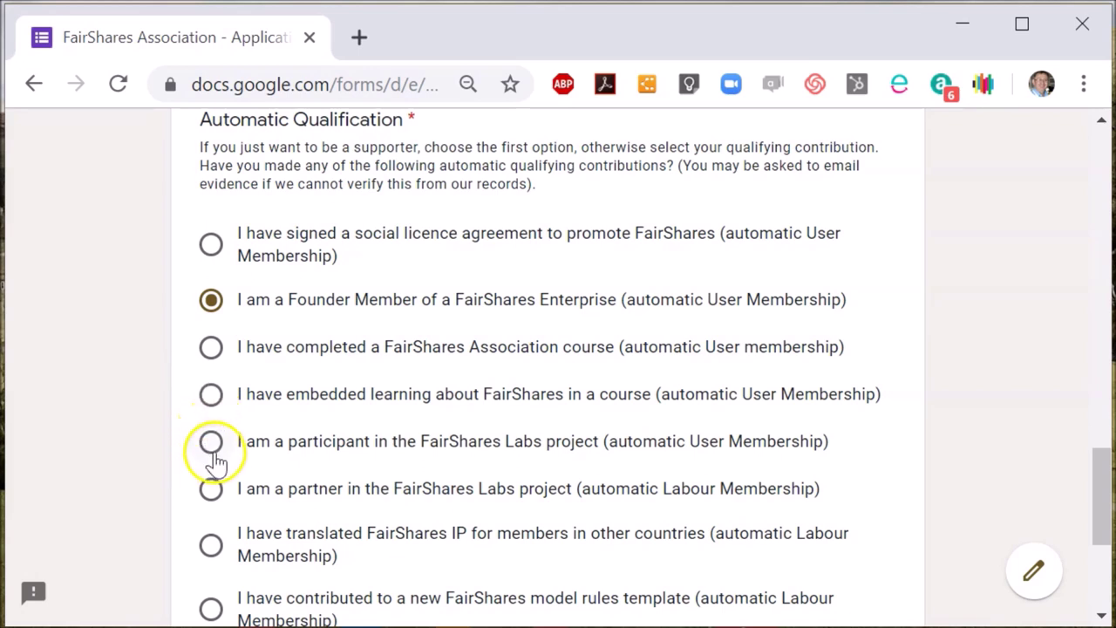
pyautogui.click(212, 490)
pyautogui.click(209, 610)
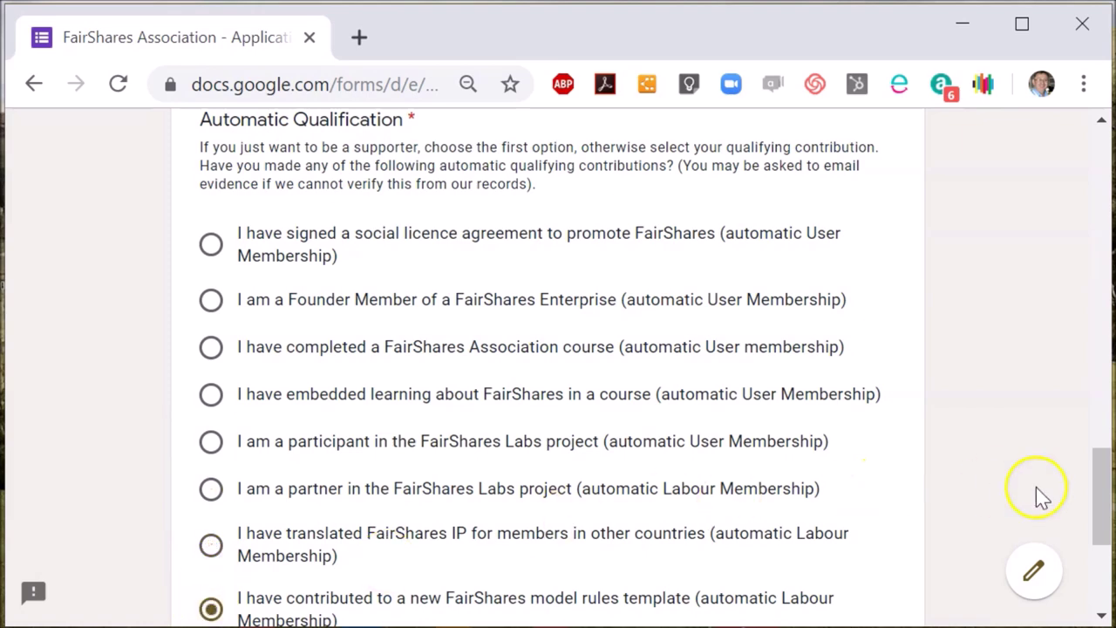
pyautogui.moveTo(1100, 510); pyautogui.dragTo(1100, 557)
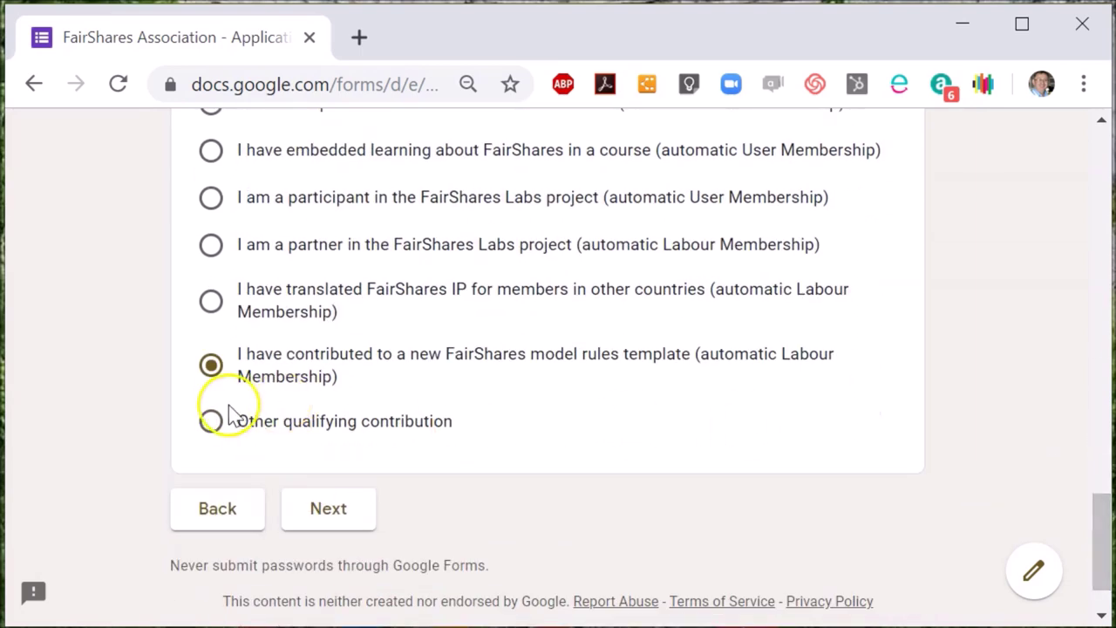
pyautogui.click(334, 512)
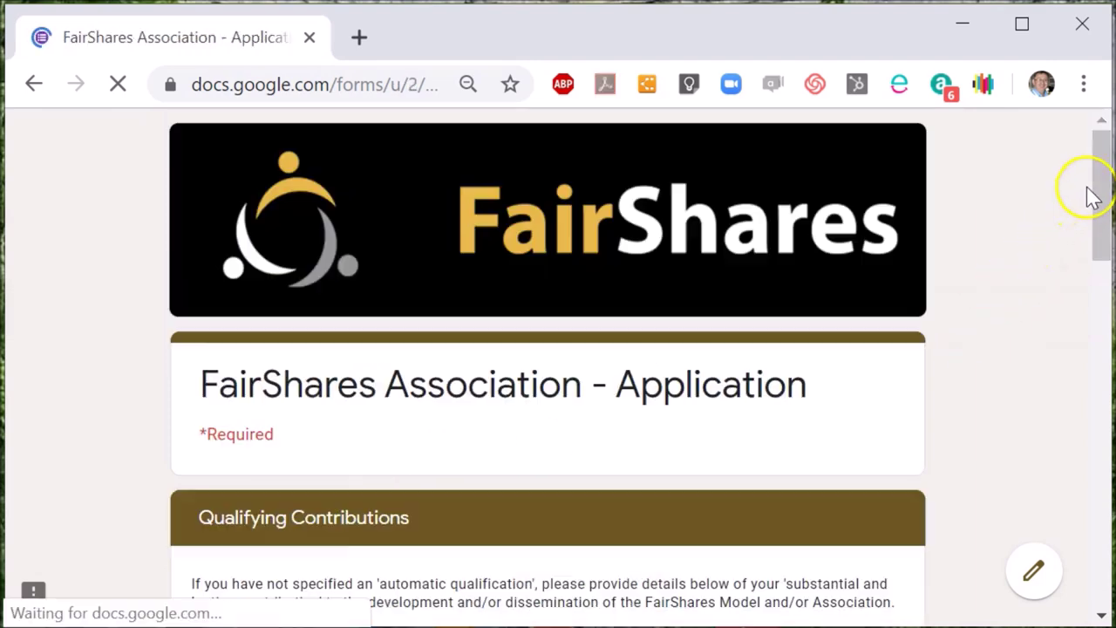
# Tick User Member and scroll past the unanswered qualifying, substantial and lasting contribution questions.
pyautogui.moveTo(1100, 210); pyautogui.dragTo(1104, 315)
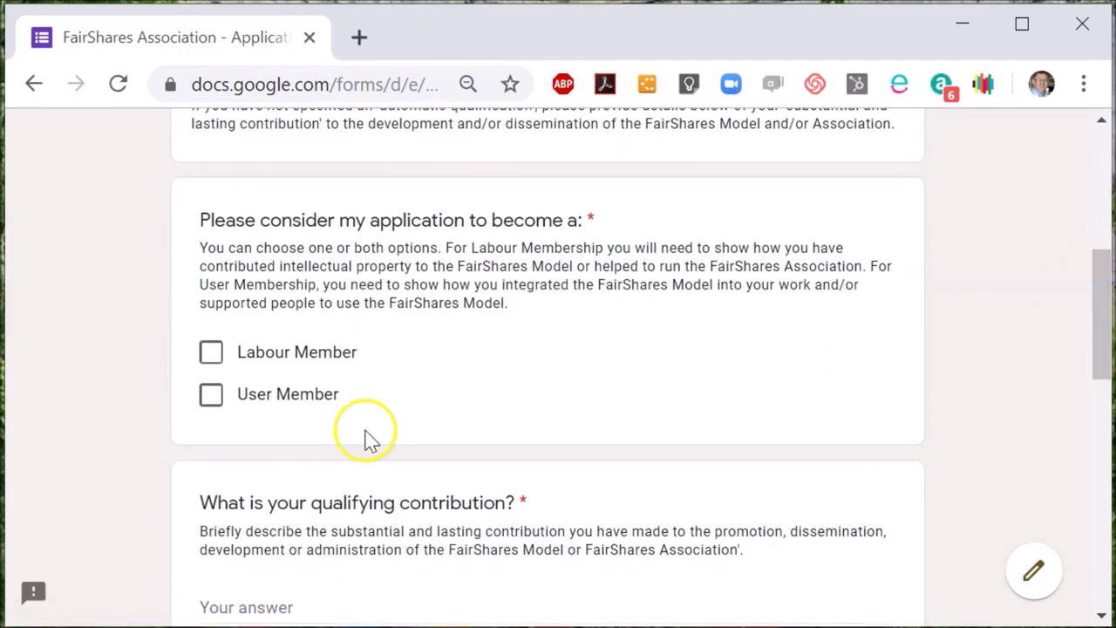
pyautogui.click(214, 397)
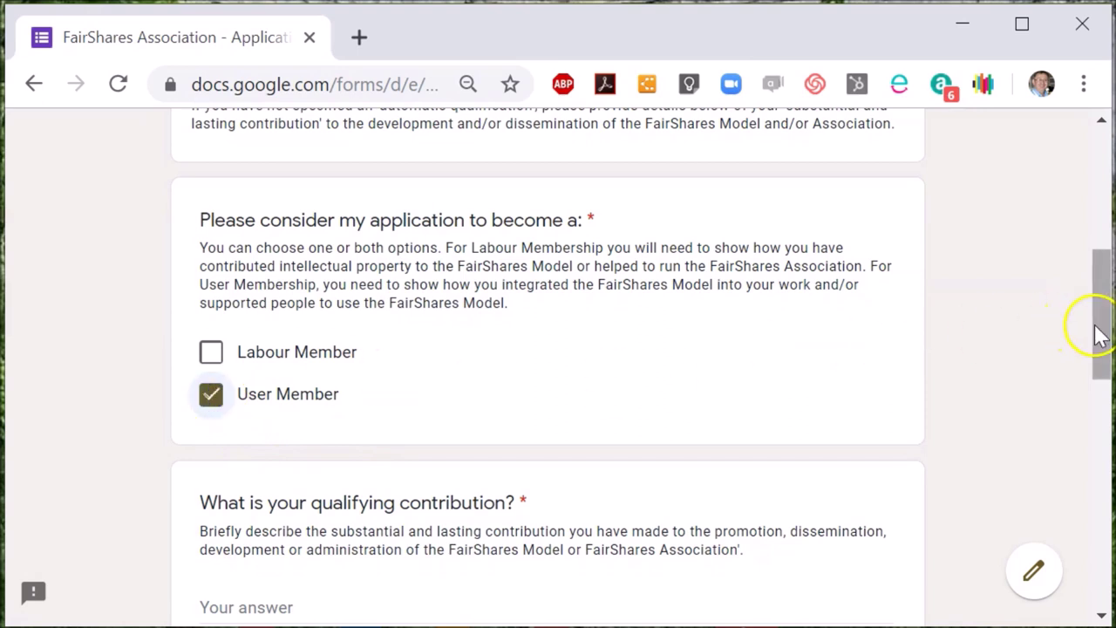
pyautogui.moveTo(1104, 341); pyautogui.dragTo(1104, 431)
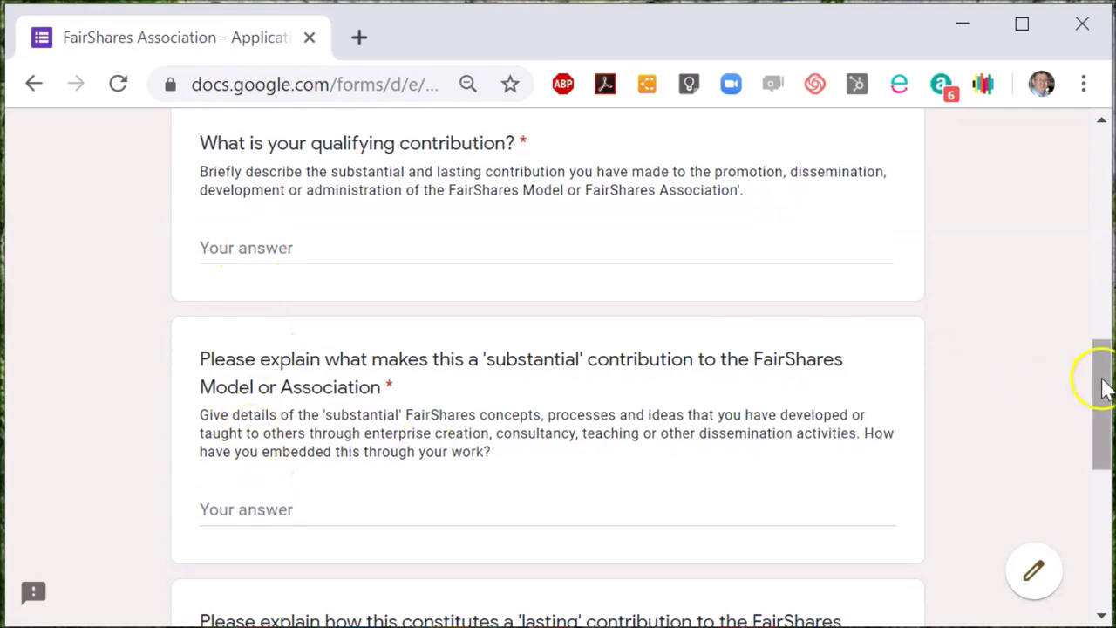
pyautogui.moveTo(1103, 405); pyautogui.dragTo(1099, 489)
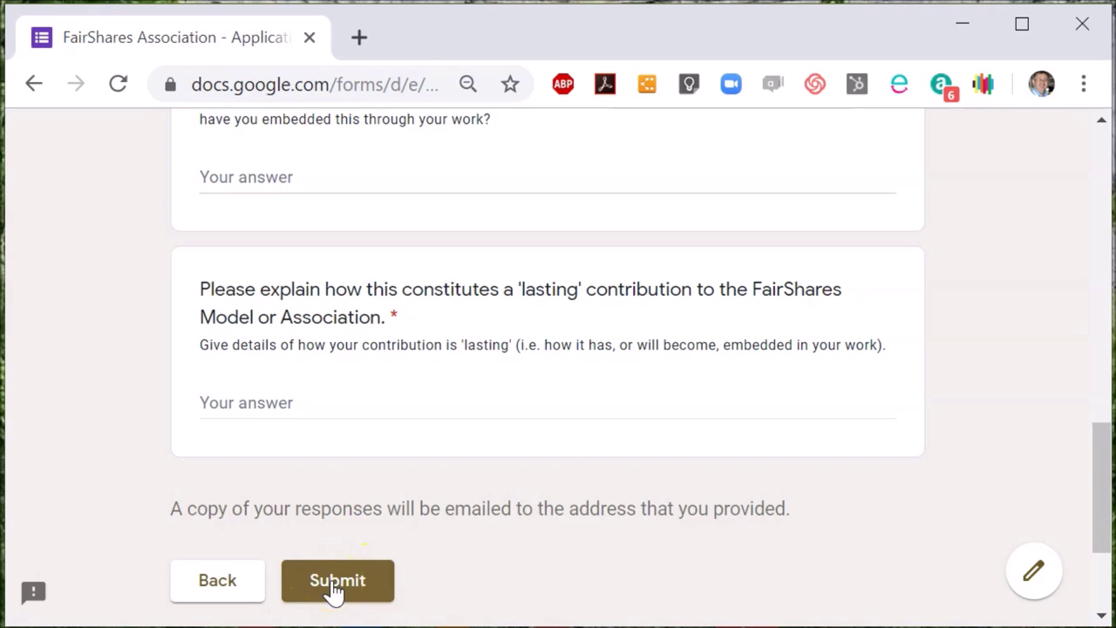
# Leave the unsubmitted form for fairshares.coop/membership and scroll to the qualifying contributions list and Apply Now.
pyautogui.click(376, 87)
pyautogui.write('fa')
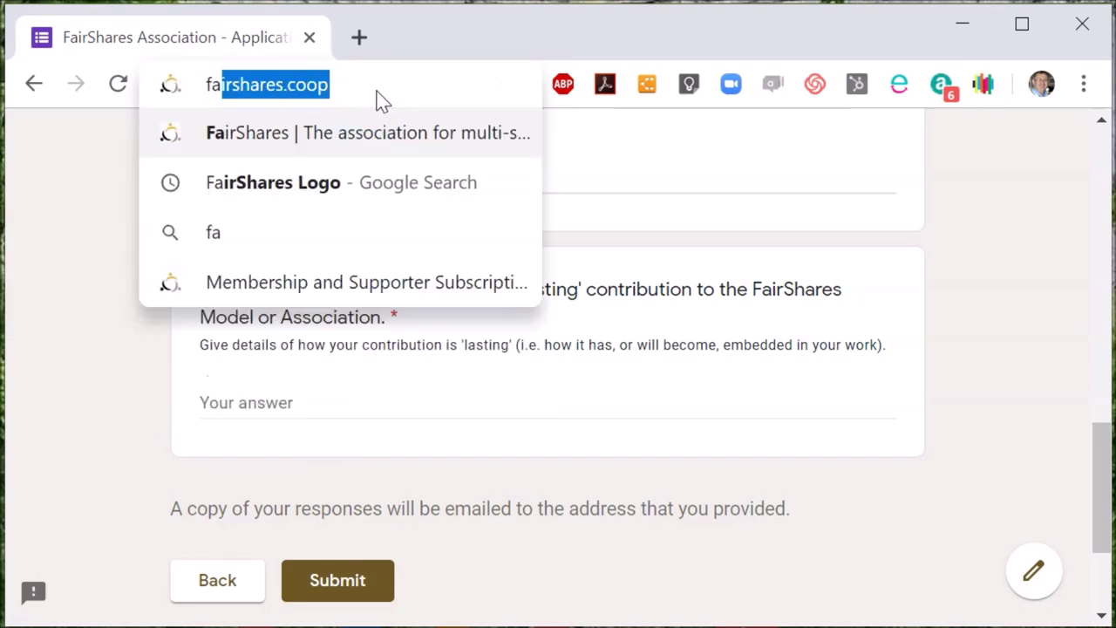
pyautogui.write('irshares.coop/member')
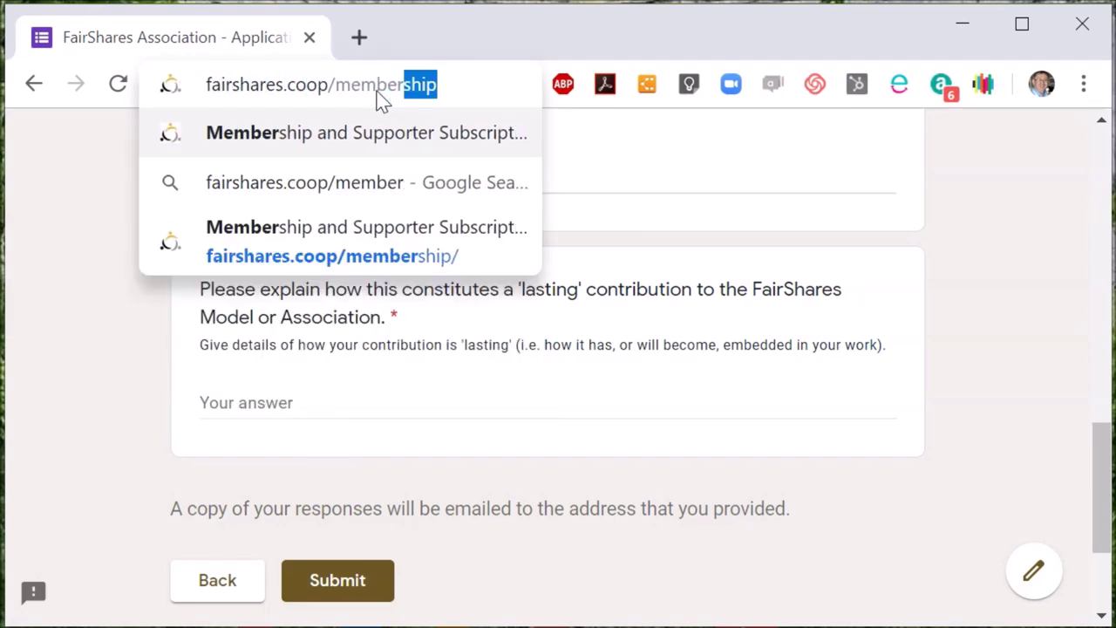
pyautogui.press('Return')
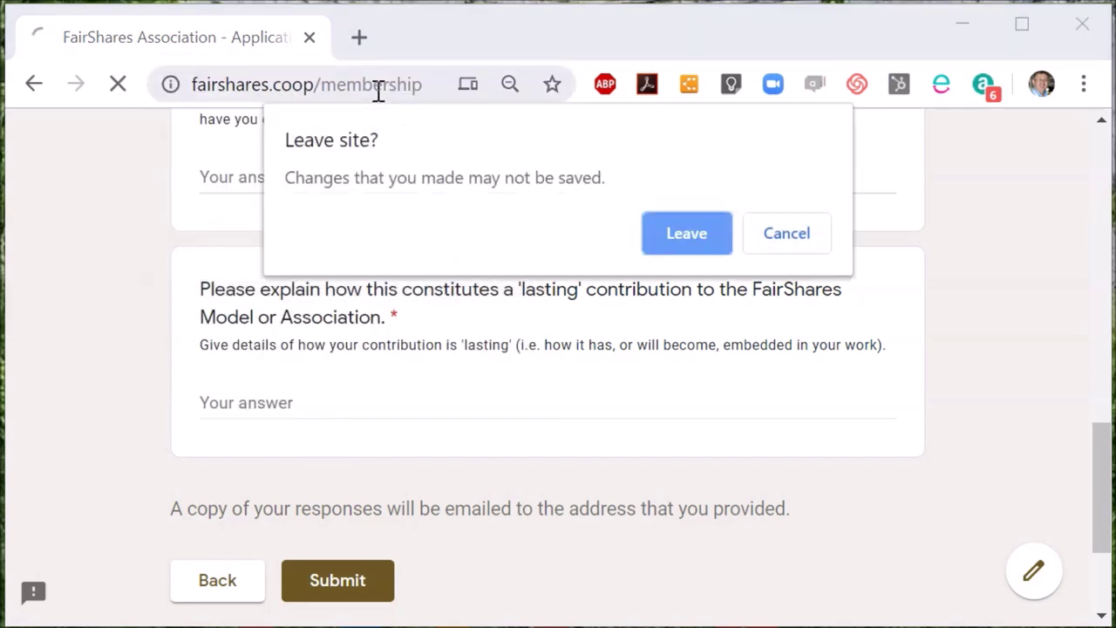
pyautogui.click(656, 228)
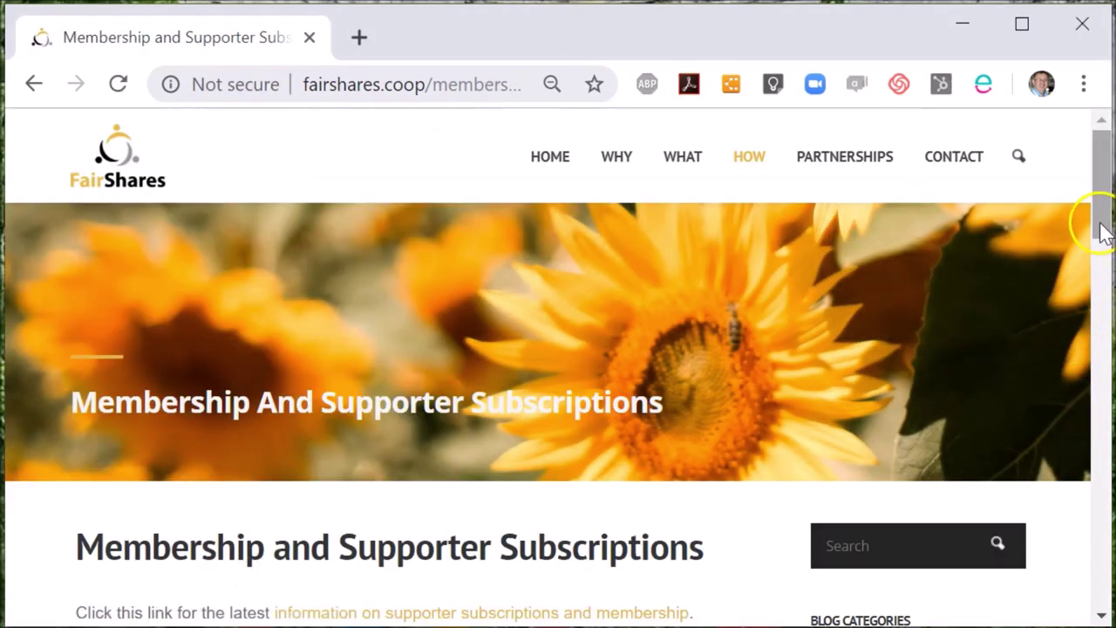
pyautogui.moveTo(1102, 231); pyautogui.dragTo(1103, 492)
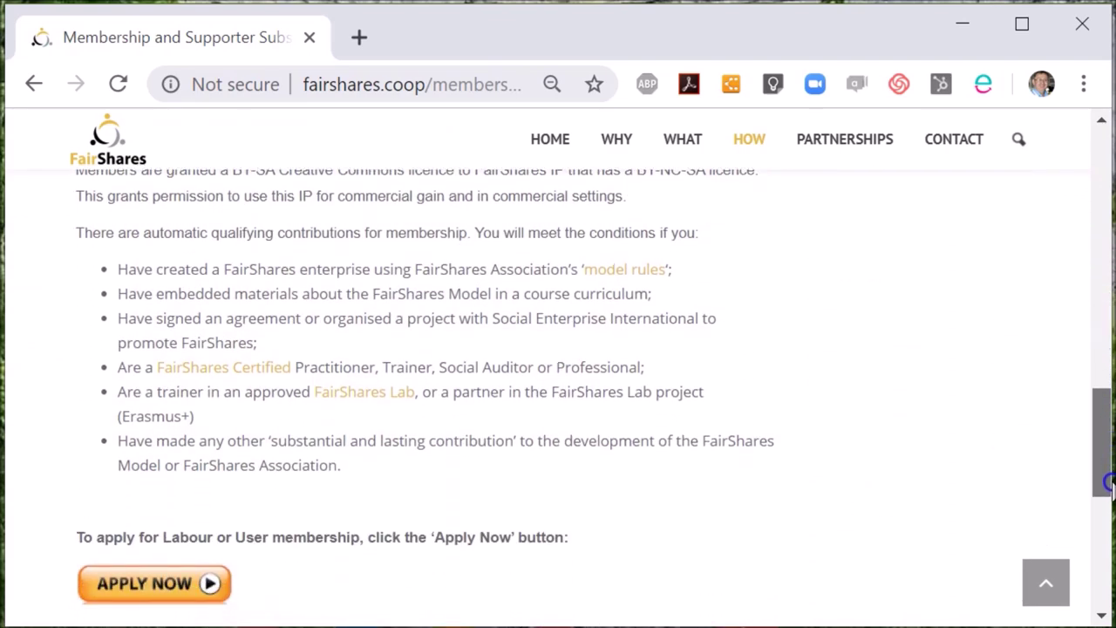